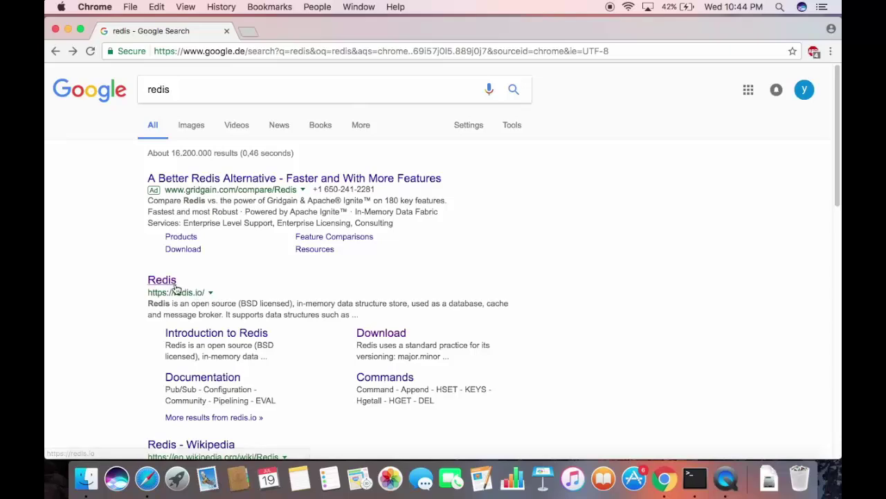
Step: Open the official Redis website from the search results and go to the Installation section of its Download page
{"action": "left_click", "coordinate": [161, 285]}
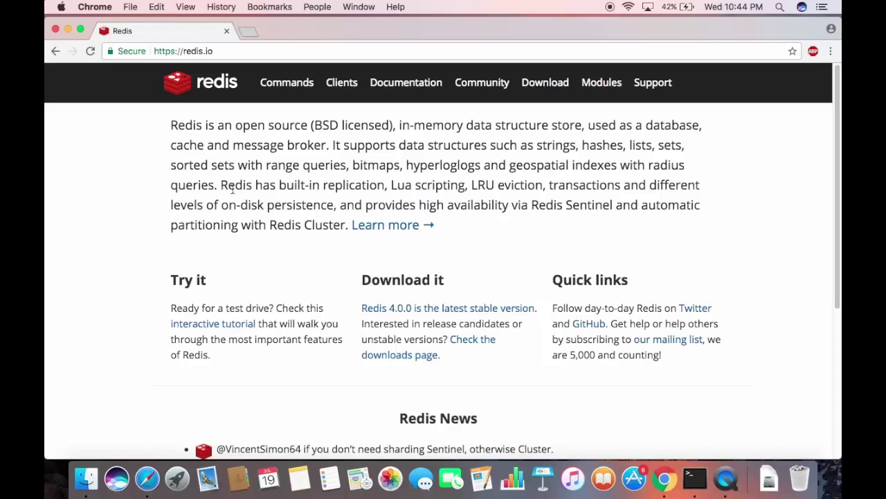
{"action": "left_click", "coordinate": [542, 84]}
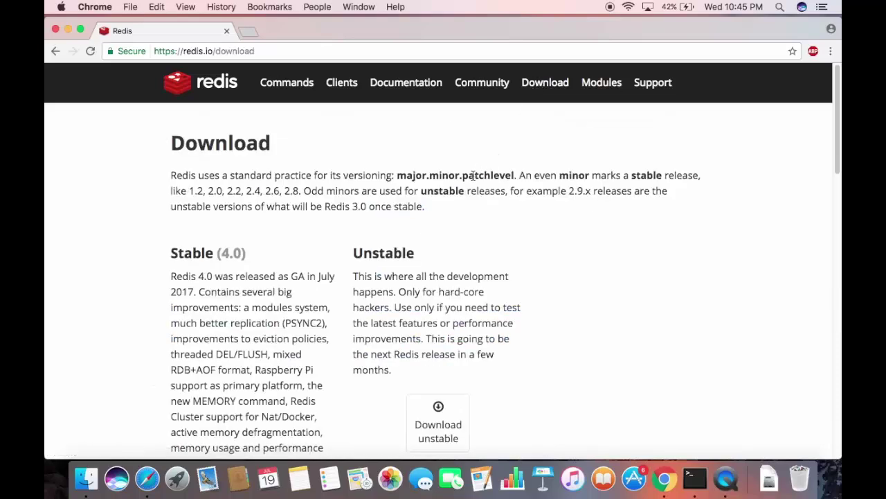
{"action": "scroll", "coordinate": [472, 175], "scroll_direction": "down", "scroll_amount": 1}
{"action": "scroll", "coordinate": [472, 176], "scroll_direction": "down", "scroll_amount": 5}
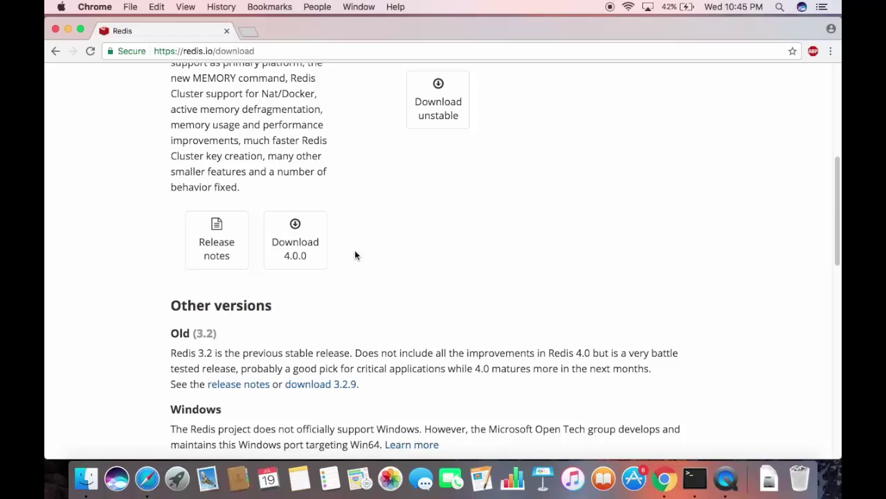
{"action": "scroll", "coordinate": [355, 255], "scroll_direction": "down", "scroll_amount": 10}
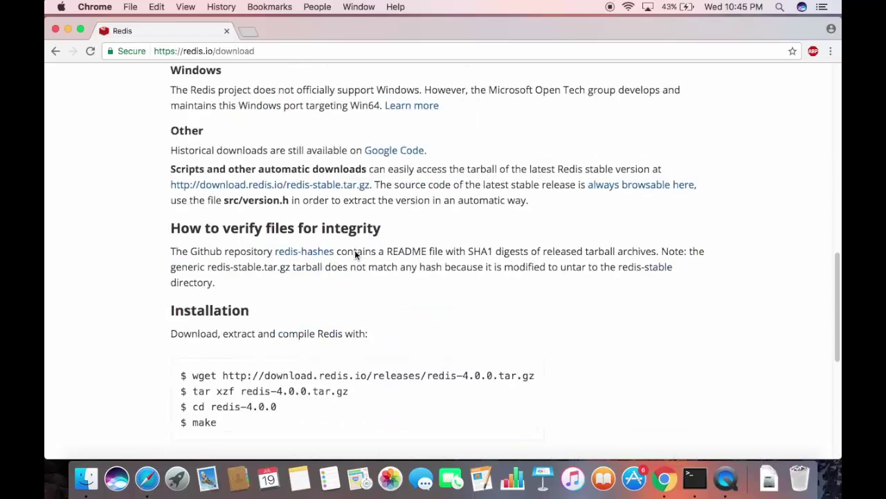
{"action": "scroll", "coordinate": [355, 253], "scroll_direction": "down", "scroll_amount": 4}
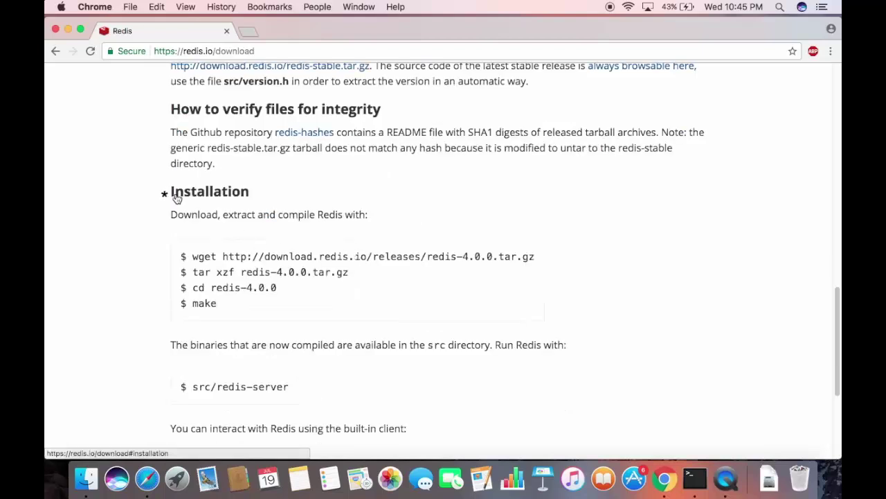
Step: Examine the wget, tar, cd and make installation commands and the 4.0.0 download option on the Redis download page
{"action": "left_click_drag", "start_coordinate": [192, 256], "coordinate": [199, 272]}
{"action": "left_click", "coordinate": [200, 273]}
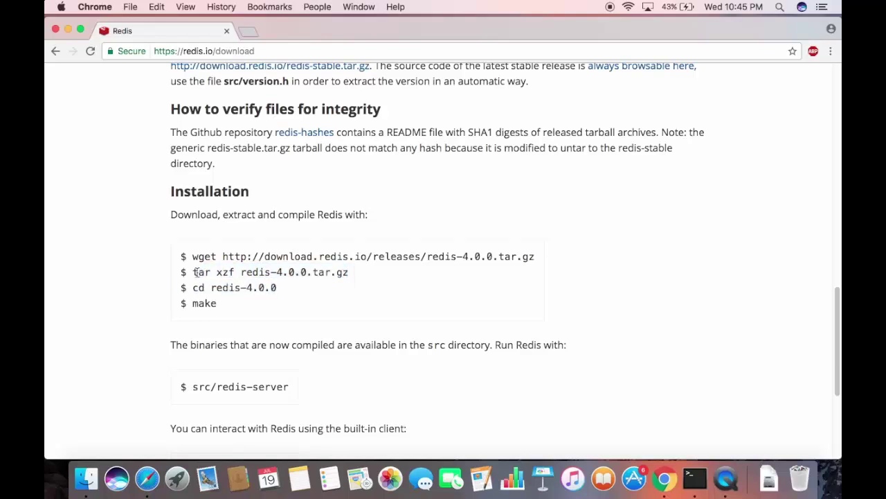
{"action": "double_click", "coordinate": [204, 303]}
{"action": "left_click", "coordinate": [387, 230]}
{"action": "scroll", "coordinate": [387, 229], "scroll_direction": "down", "scroll_amount": 2}
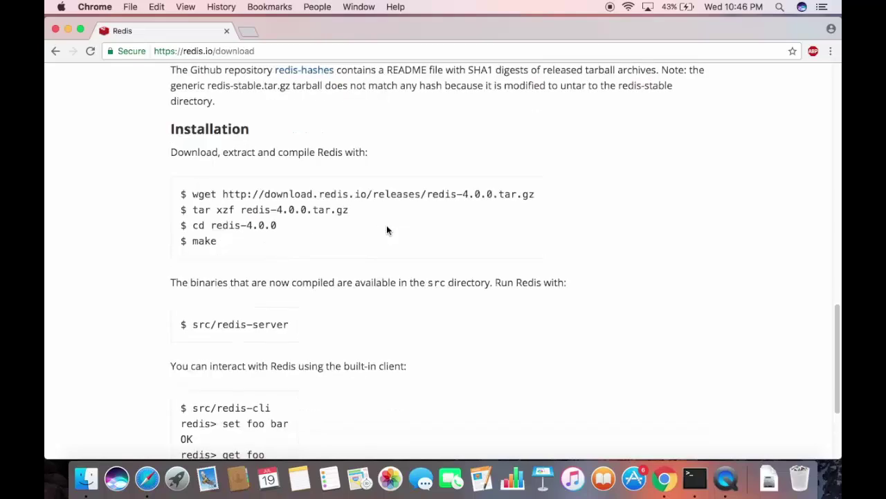
{"action": "scroll", "coordinate": [387, 230], "scroll_direction": "up", "scroll_amount": 5}
{"action": "scroll", "coordinate": [386, 230], "scroll_direction": "up", "scroll_amount": 9}
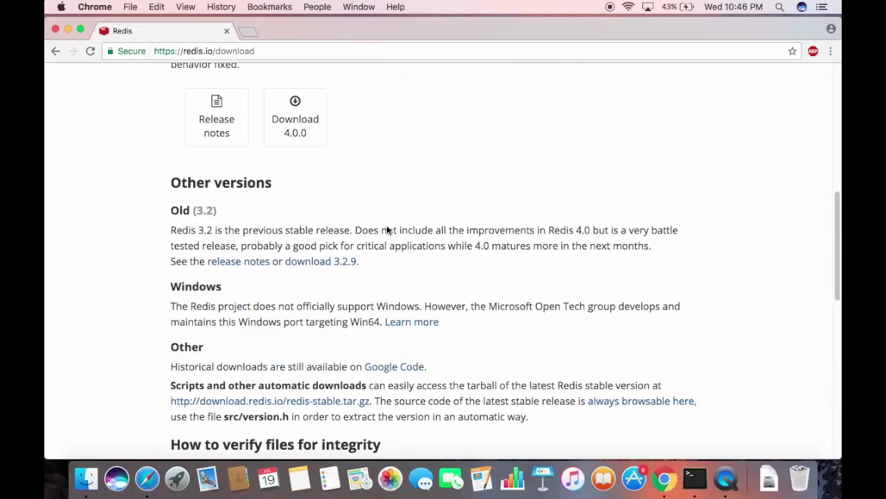
{"action": "scroll", "coordinate": [386, 230], "scroll_direction": "up", "scroll_amount": 1}
{"action": "scroll", "coordinate": [373, 206], "scroll_direction": "up", "scroll_amount": 1}
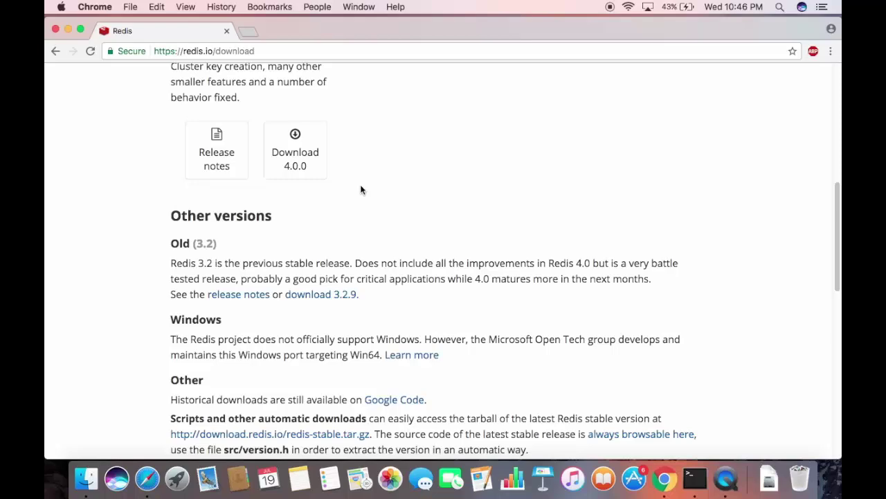
{"action": "scroll", "coordinate": [360, 190], "scroll_direction": "down", "scroll_amount": 5}
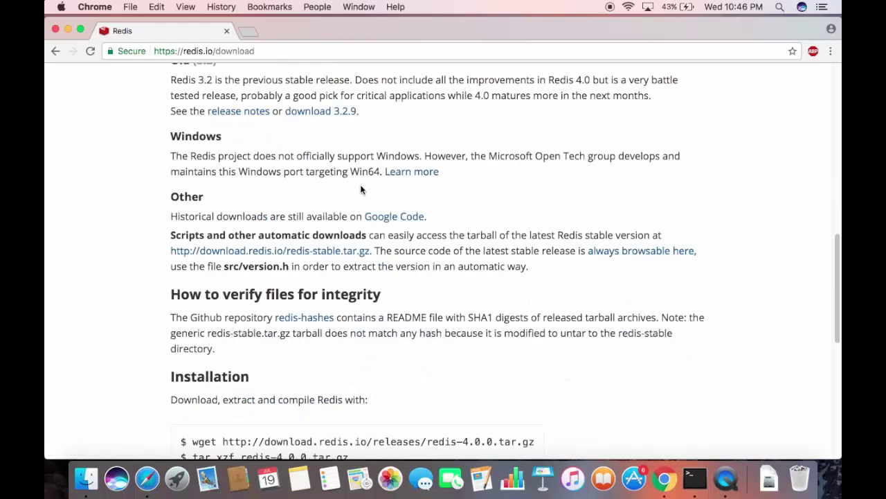
{"action": "scroll", "coordinate": [360, 187], "scroll_direction": "down", "scroll_amount": 5}
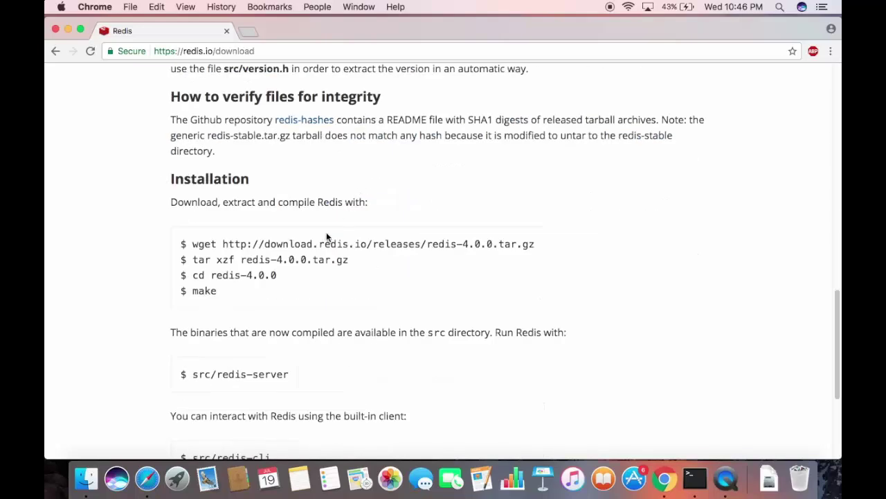
{"action": "double_click", "coordinate": [207, 245]}
{"action": "left_click_drag", "start_coordinate": [222, 244], "coordinate": [398, 241]}
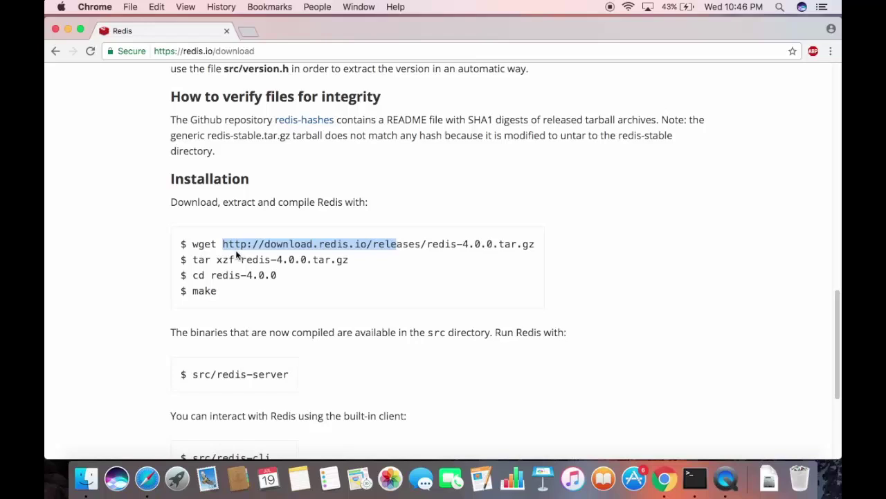
{"action": "left_click", "coordinate": [208, 247]}
{"action": "left_click_drag", "start_coordinate": [223, 244], "coordinate": [265, 243]}
{"action": "left_click_drag", "start_coordinate": [201, 260], "coordinate": [175, 232]}
{"action": "left_click", "coordinate": [173, 229]}
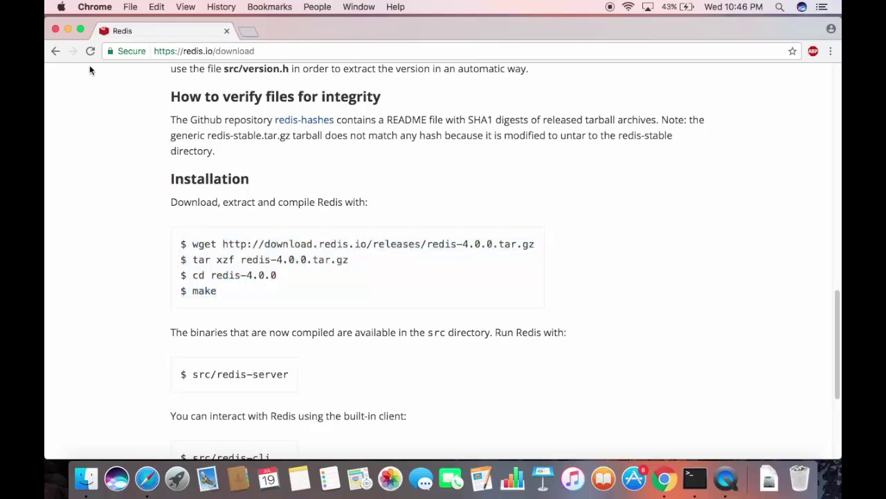
Step: Minimize the browser and create a new folder named redis on the desktop
{"action": "left_click", "coordinate": [71, 30]}
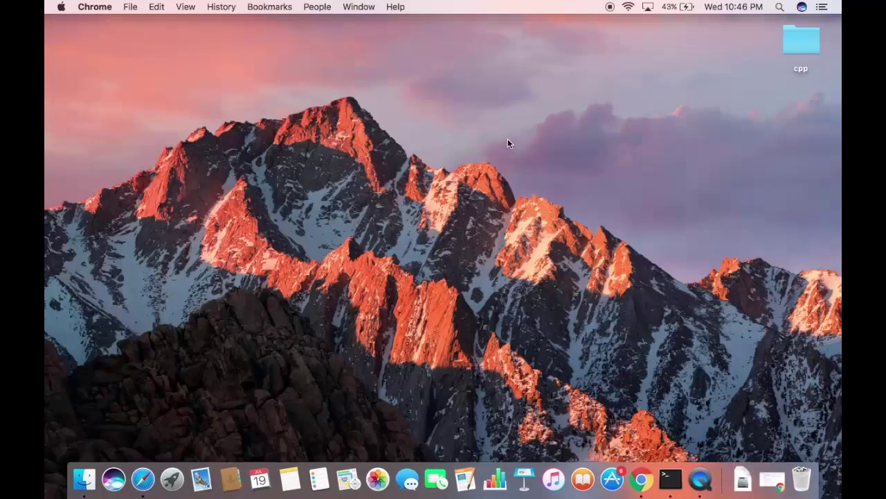
{"action": "right_click", "coordinate": [679, 68]}
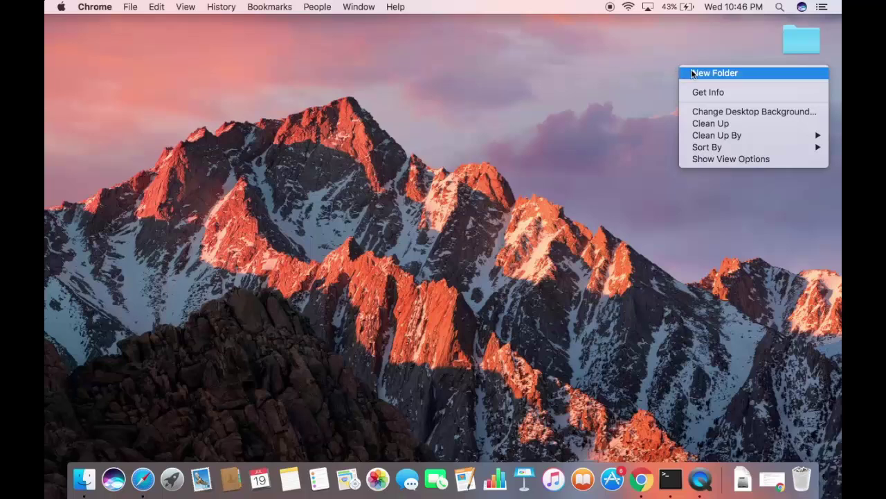
{"action": "left_click", "coordinate": [693, 73]}
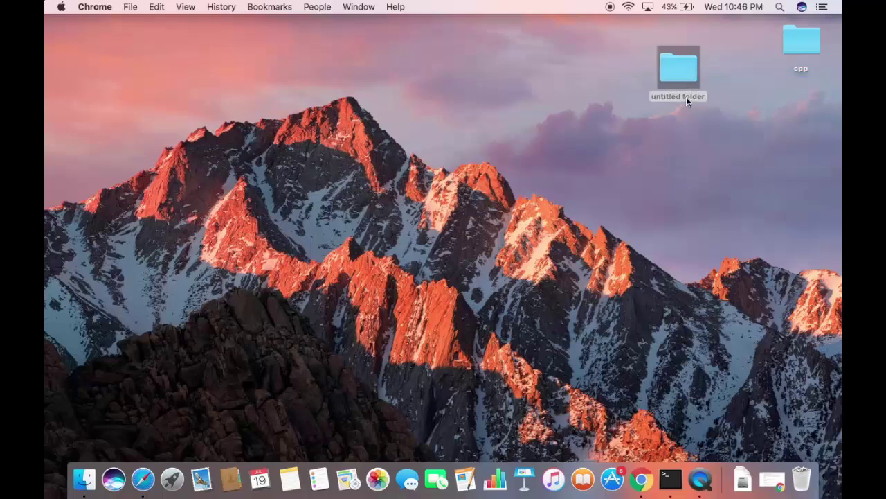
{"action": "left_click", "coordinate": [687, 96]}
{"action": "type", "text": "un"}
{"action": "key", "text": "BackSpace"}
{"action": "key", "text": "BackSpace"}
{"action": "type", "text": "redis"}
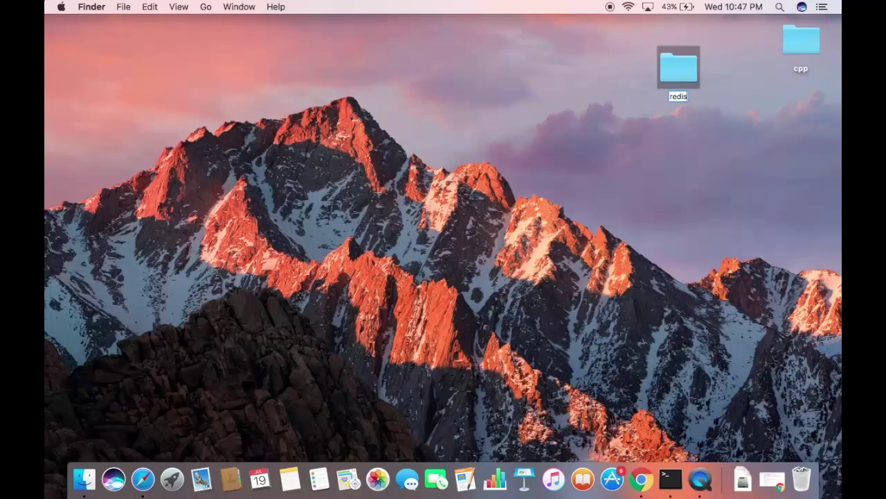
{"action": "key", "text": "Return"}
{"action": "left_click", "coordinate": [690, 118]}
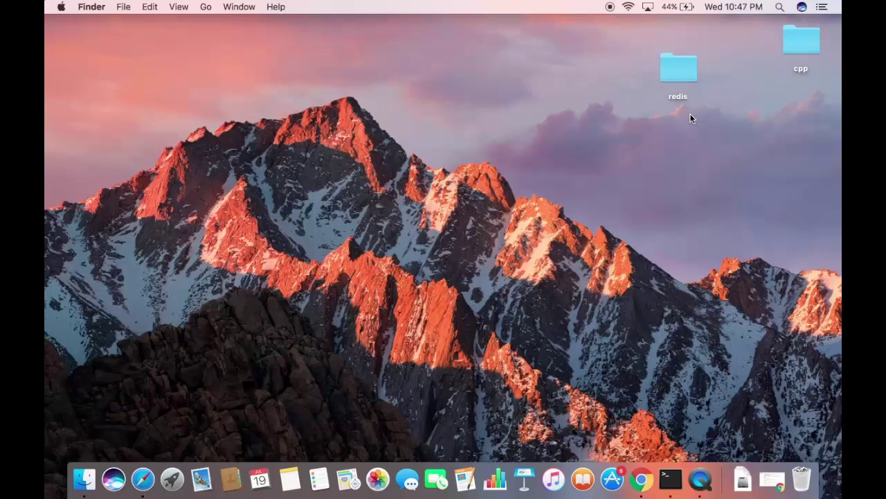
Step: Copy the redis folder's location path from its info window, then close that window
{"action": "right_click", "coordinate": [677, 78]}
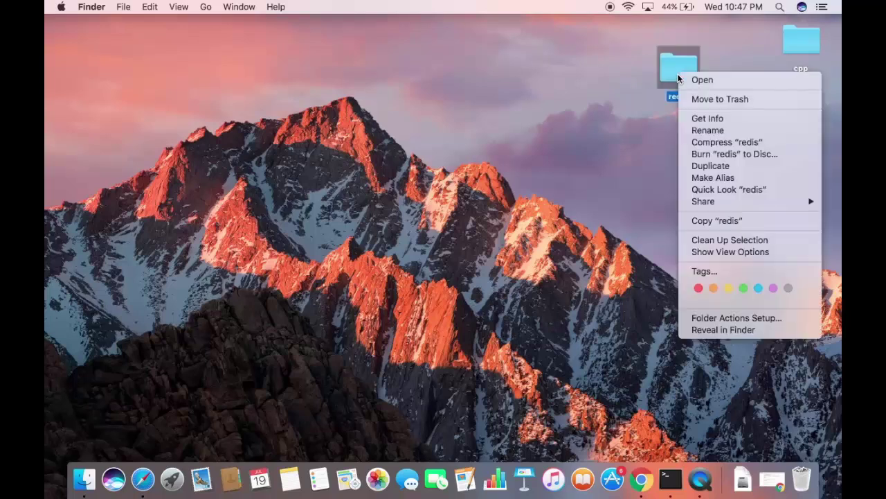
{"action": "left_click", "coordinate": [703, 120]}
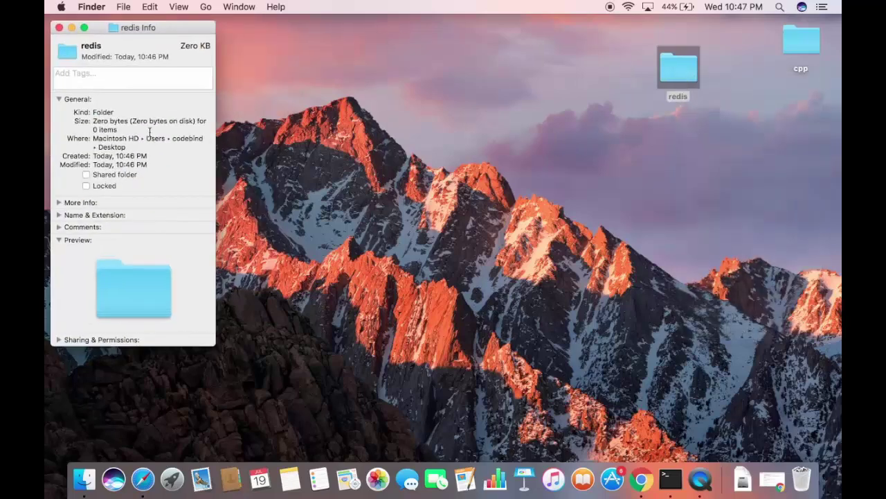
{"action": "left_click_drag", "start_coordinate": [95, 141], "coordinate": [125, 146]}
{"action": "key", "text": "super+c"}
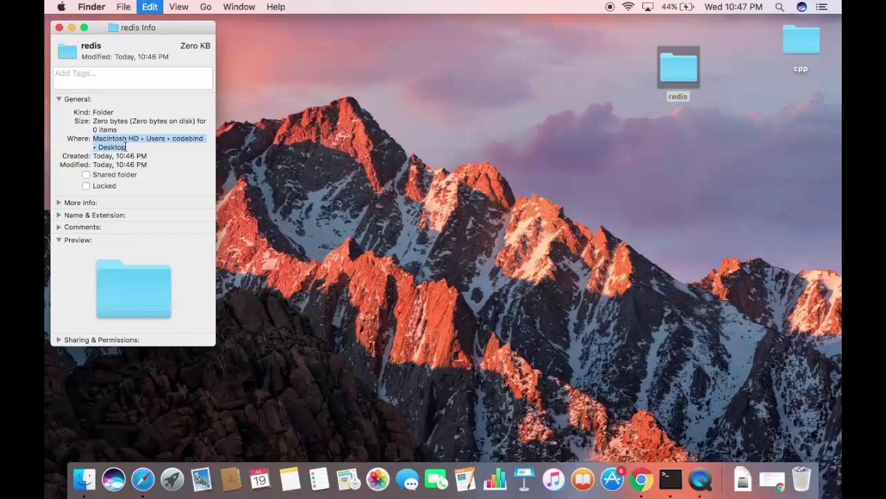
{"action": "left_click", "coordinate": [59, 27]}
Step: Switch to Terminal and change the directory to /Users/codebind/Desktop/redis/ using the copied path
{"action": "left_click", "coordinate": [665, 483]}
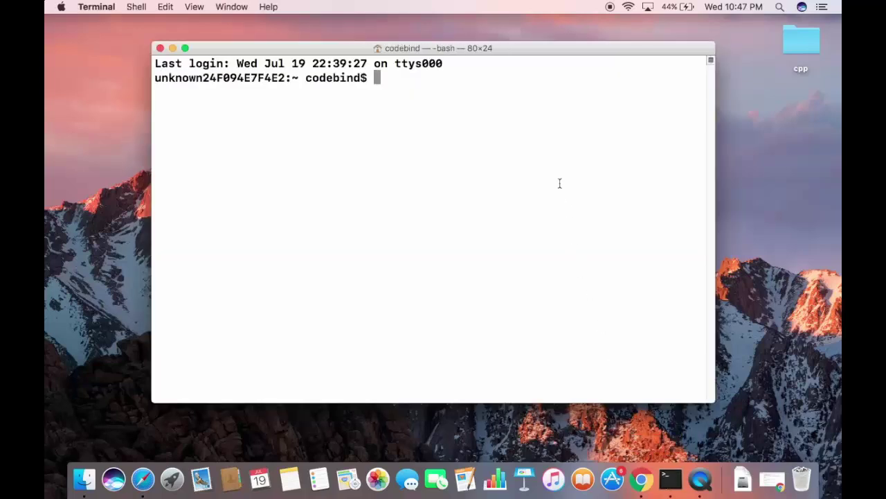
{"action": "left_click_drag", "start_coordinate": [524, 51], "coordinate": [480, 82]}
{"action": "type", "text": "cd"}
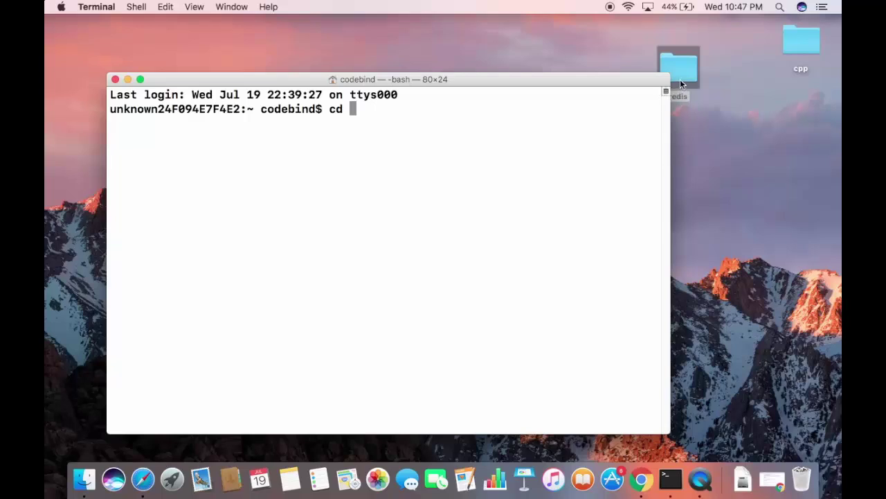
{"action": "left_click_drag", "start_coordinate": [628, 85], "coordinate": [587, 88]}
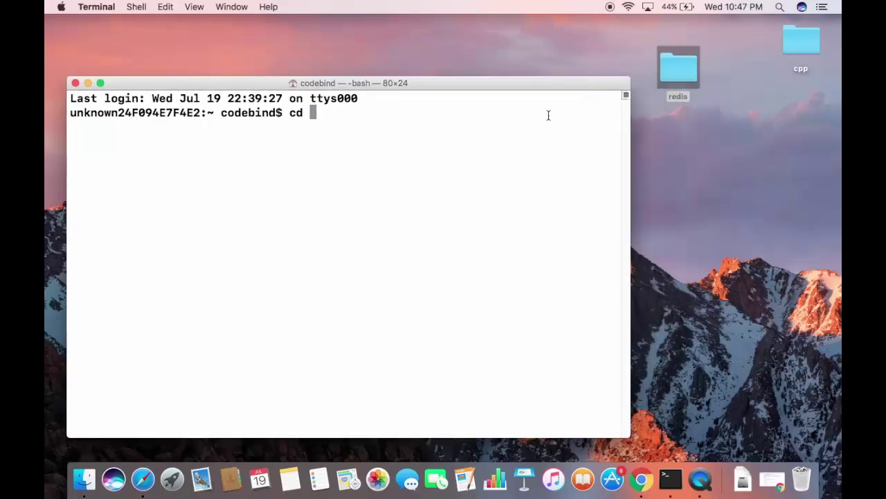
{"action": "right_click", "coordinate": [459, 151]}
{"action": "left_click", "coordinate": [471, 167]}
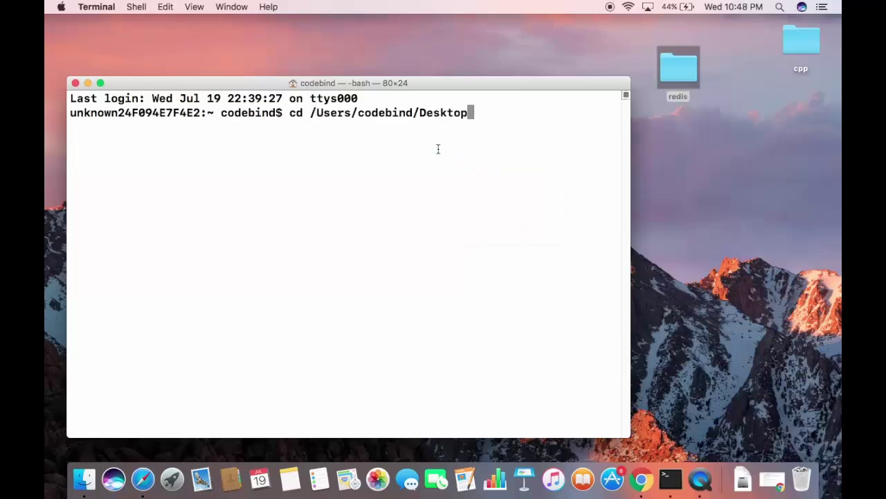
{"action": "double_click", "coordinate": [342, 115]}
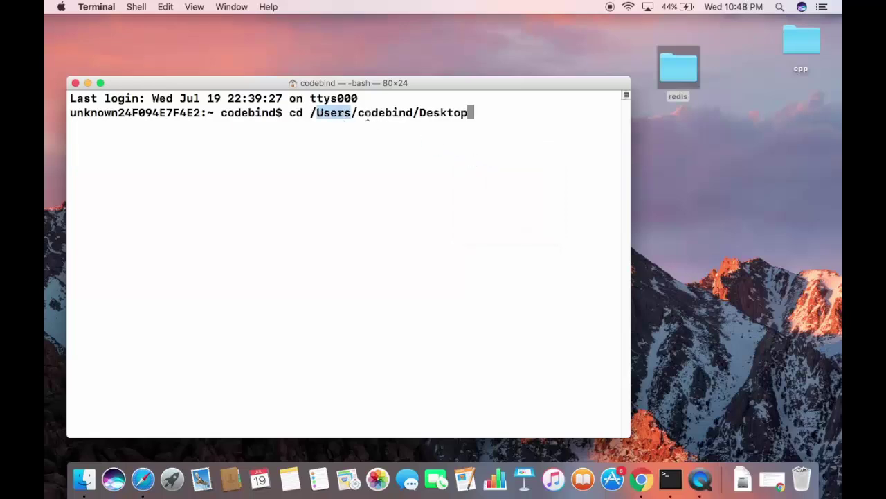
{"action": "double_click", "coordinate": [370, 115]}
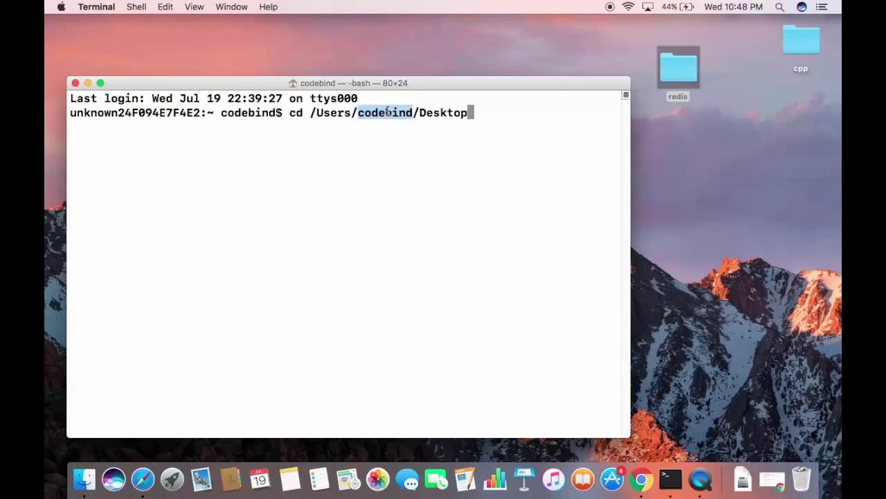
{"action": "left_click", "coordinate": [437, 118]}
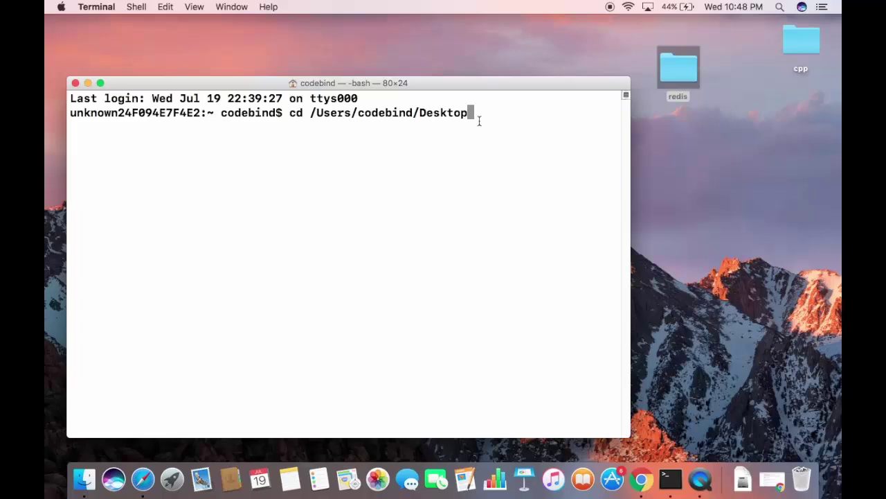
{"action": "type", "text": "/redis/"}
{"action": "key", "text": "Return"}
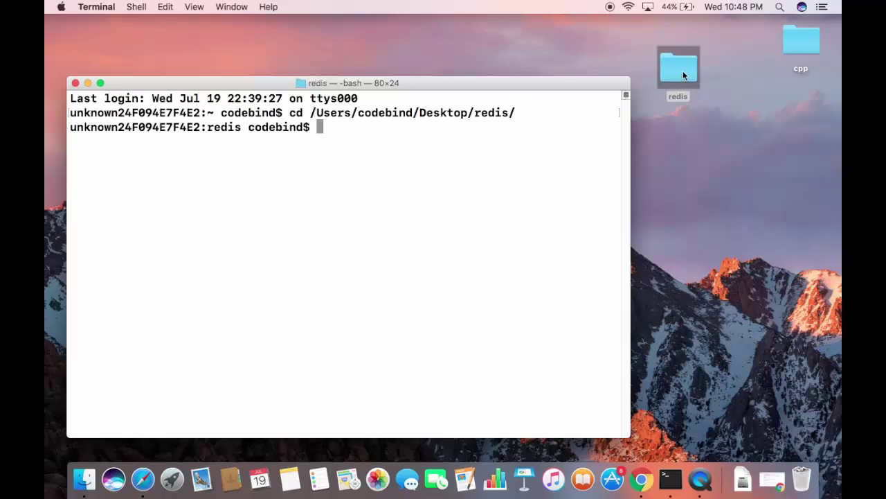
Step: List the contents of the redis directory in Terminal with ls
{"action": "left_click", "coordinate": [677, 109]}
{"action": "left_click", "coordinate": [480, 153]}
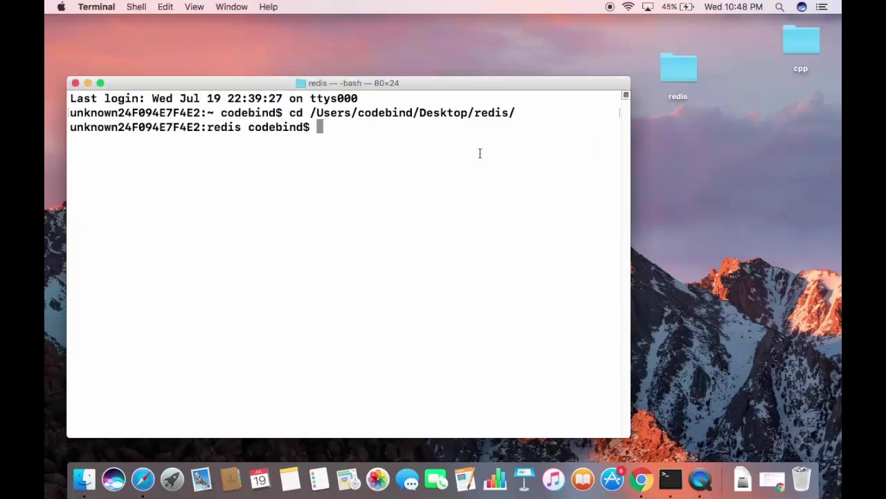
{"action": "type", "text": "ls"}
{"action": "key", "text": "Return"}
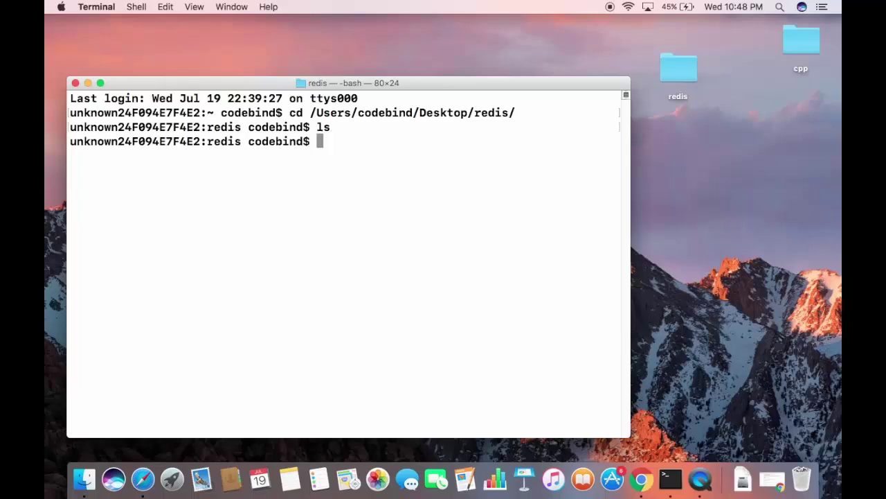
Step: Open the desktop's redis folder in Finder and arrange its window beside the Terminal window
{"action": "left_click", "coordinate": [679, 67]}
{"action": "double_click", "coordinate": [679, 67]}
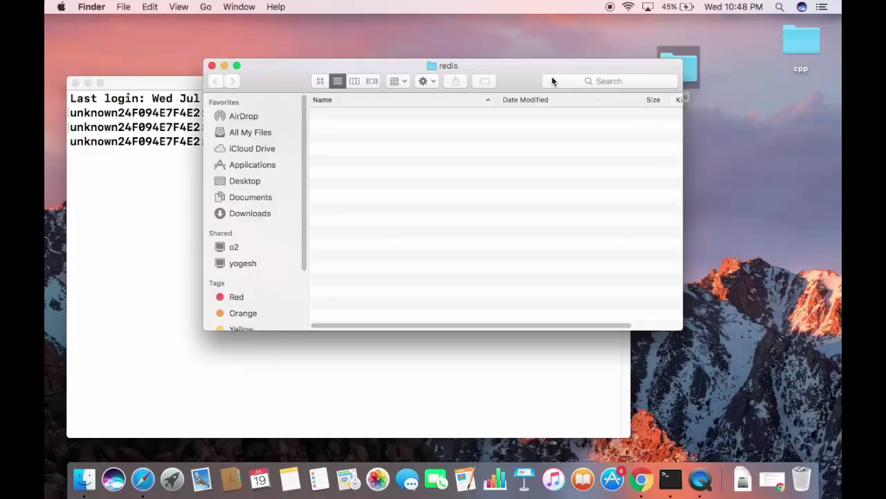
{"action": "left_click_drag", "start_coordinate": [543, 71], "coordinate": [842, 90]}
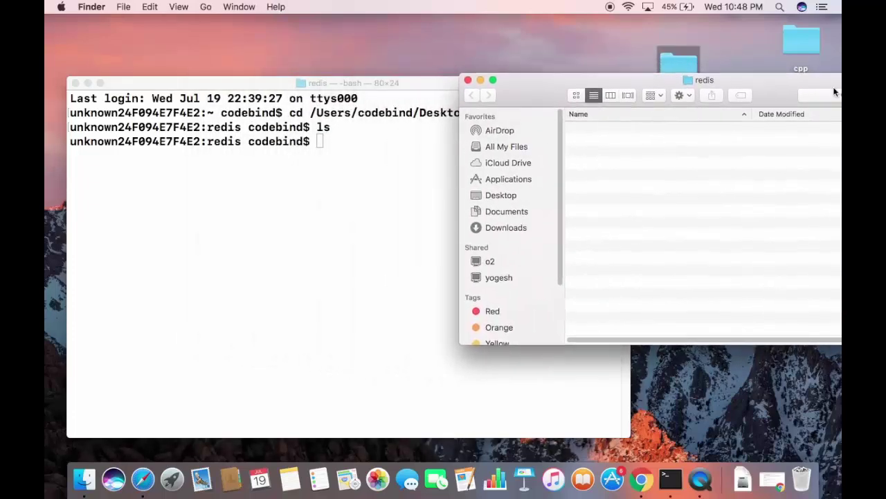
{"action": "left_click_drag", "start_coordinate": [421, 86], "coordinate": [391, 83]}
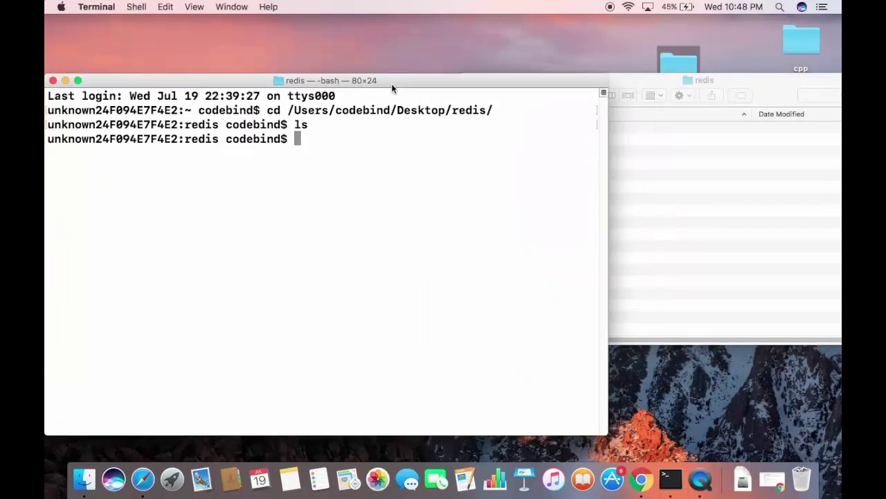
{"action": "left_click_drag", "start_coordinate": [644, 77], "coordinate": [792, 90]}
{"action": "left_click_drag", "start_coordinate": [709, 99], "coordinate": [717, 83]}
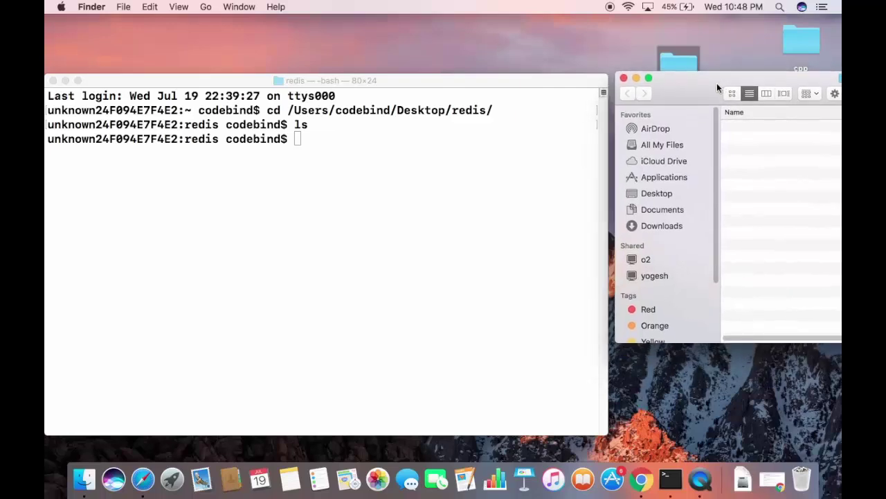
Step: Begin a curl -O command in Terminal, and copy the redis-4.0.0.tar.gz download URL from the Redis page in Chrome
{"action": "left_click", "coordinate": [377, 145]}
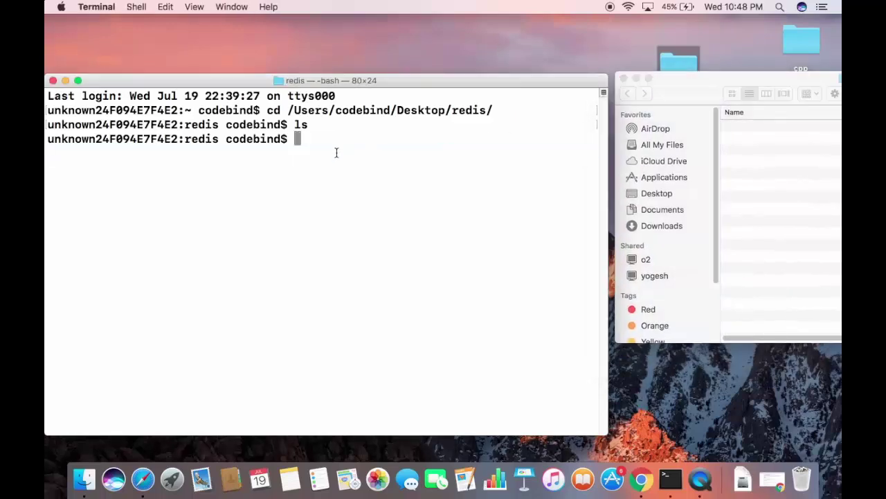
{"action": "type", "text": "curl -O"}
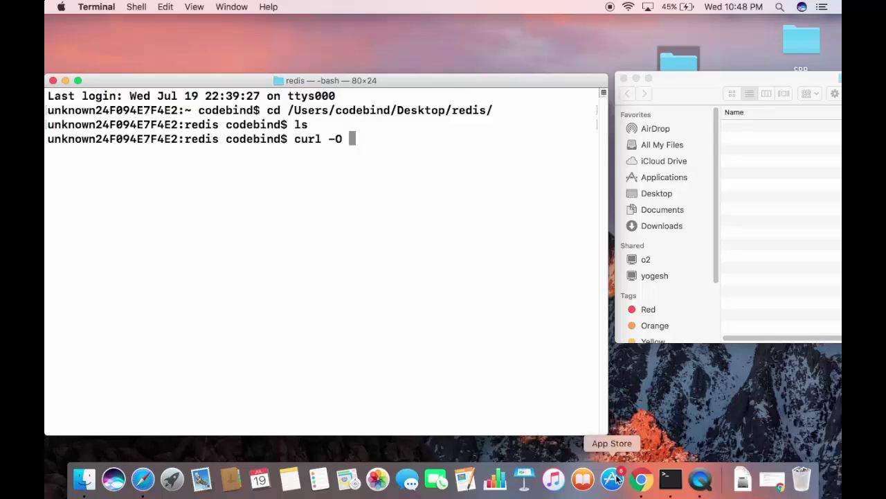
{"action": "left_click", "coordinate": [642, 479]}
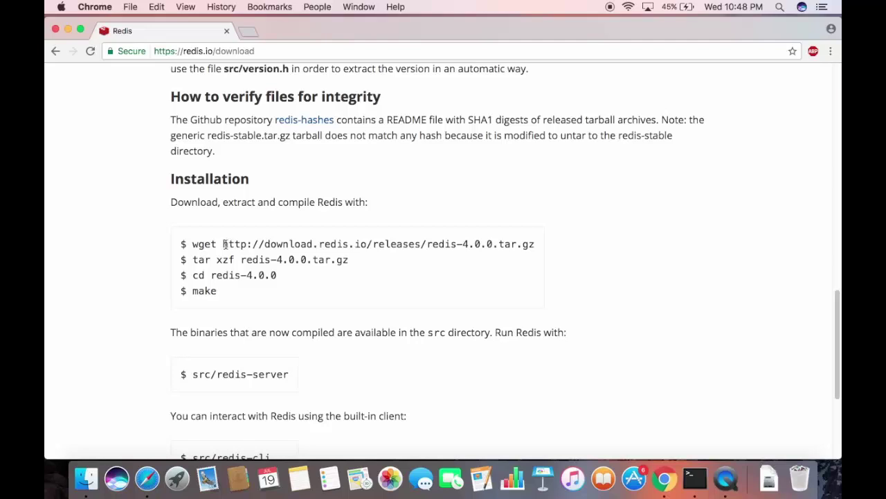
{"action": "left_click_drag", "start_coordinate": [224, 244], "coordinate": [533, 247]}
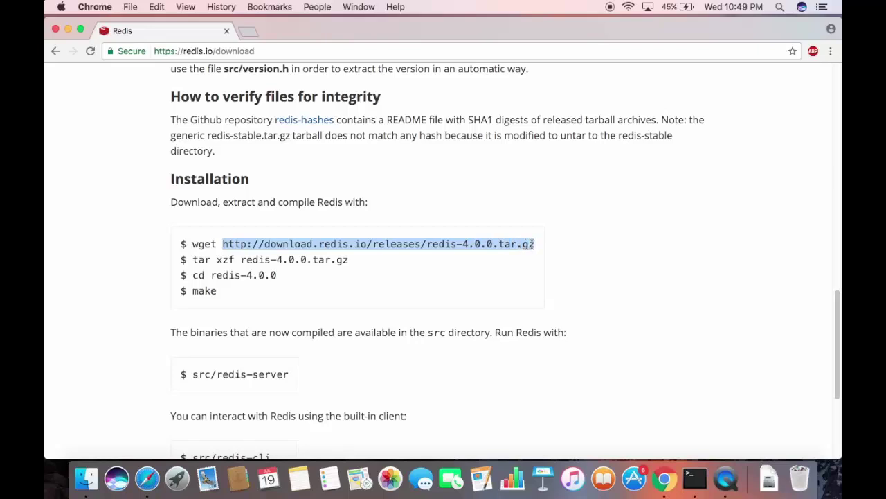
{"action": "right_click", "coordinate": [531, 243]}
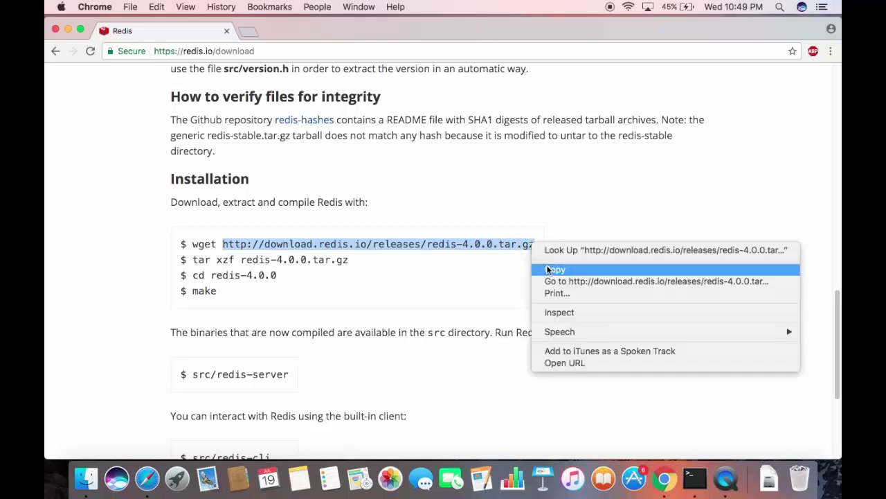
{"action": "left_click", "coordinate": [549, 268]}
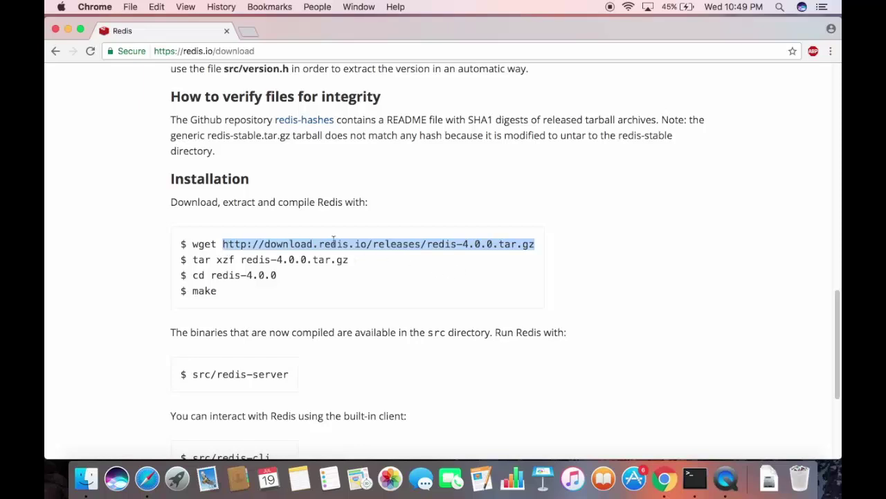
Step: Switch to Terminal, complete the curl -O command with the copied URL and run it, and minimize the Chrome window
{"action": "left_click", "coordinate": [695, 478]}
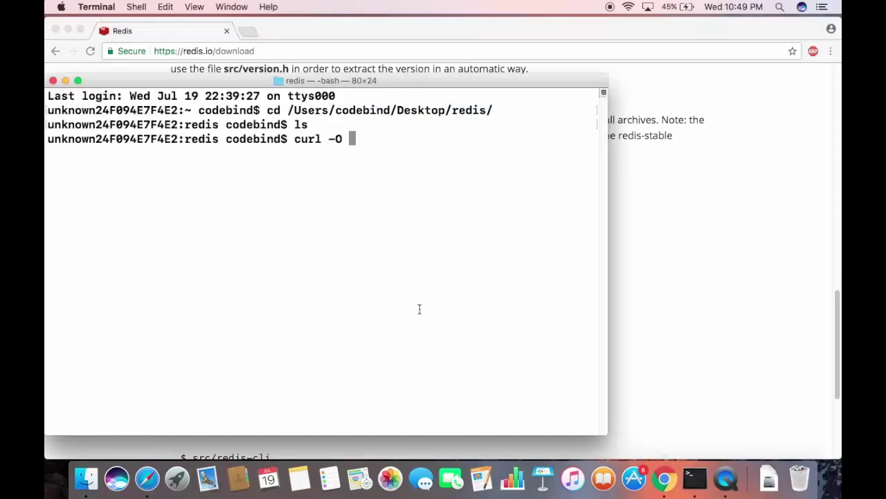
{"action": "right_click", "coordinate": [406, 280]}
{"action": "left_click", "coordinate": [419, 293]}
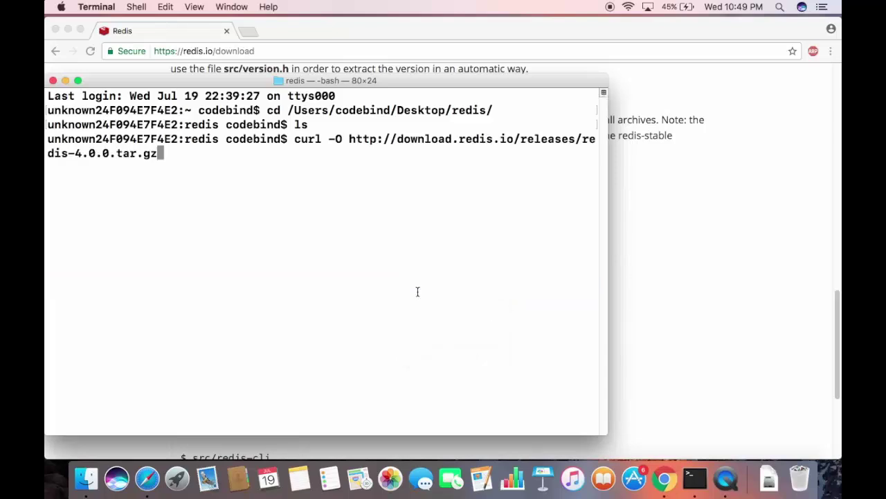
{"action": "key", "text": "Return"}
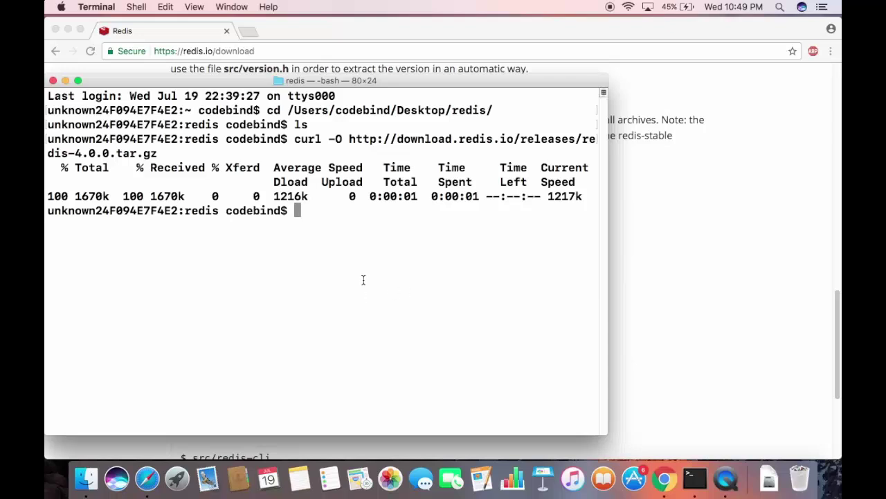
{"action": "left_click", "coordinate": [69, 29]}
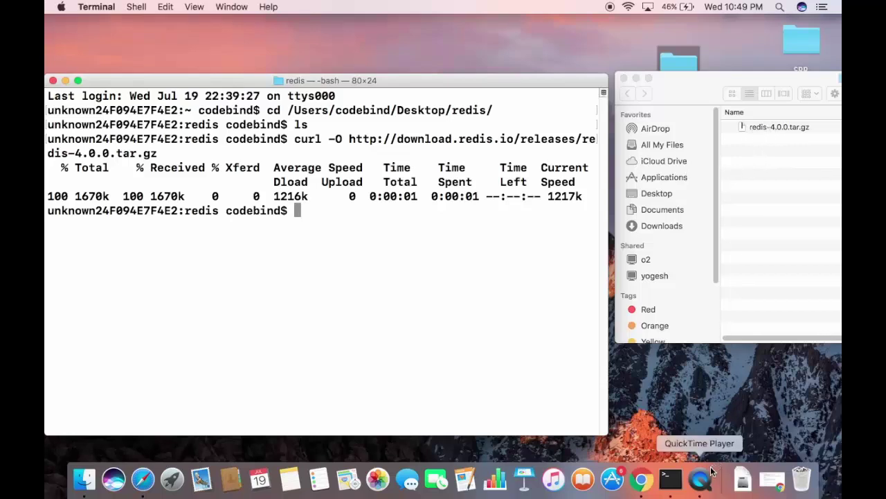
Step: Copy the command tar xzf redis-4.0.0.tar.gz from the Redis download page in Chrome, and minimize the browser
{"action": "left_click", "coordinate": [642, 478]}
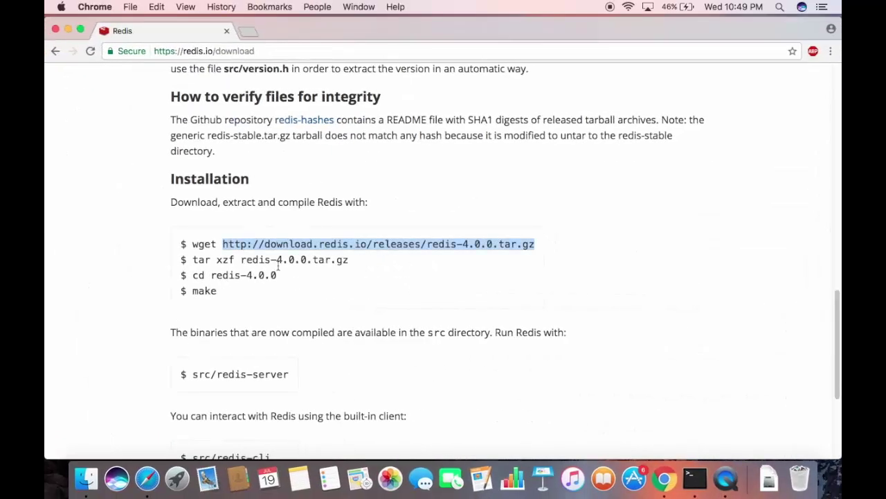
{"action": "left_click_drag", "start_coordinate": [194, 260], "coordinate": [351, 260]}
{"action": "right_click", "coordinate": [339, 260]}
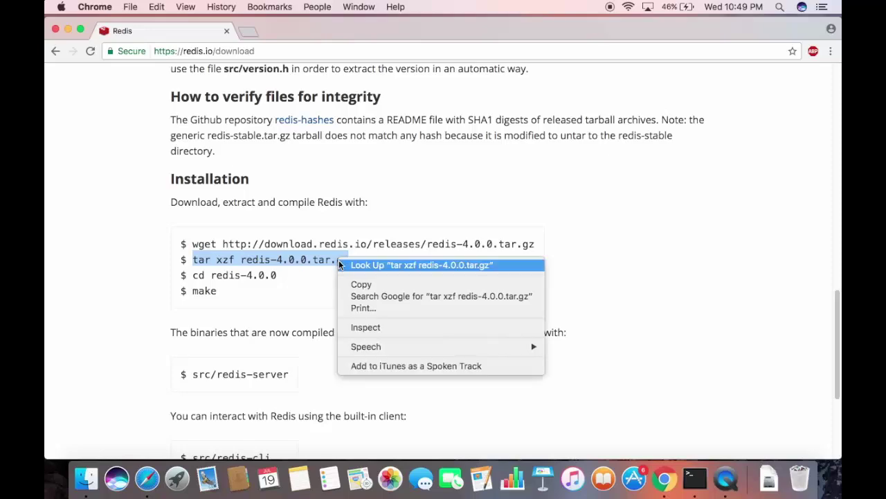
{"action": "left_click", "coordinate": [350, 285]}
{"action": "left_click", "coordinate": [68, 28]}
Step: Extract the archive in Terminal with the copied tar xzf redis-4.0.0.tar.gz command, and expand the redis-4.0.0 folder in Finder
{"action": "left_click", "coordinate": [302, 218]}
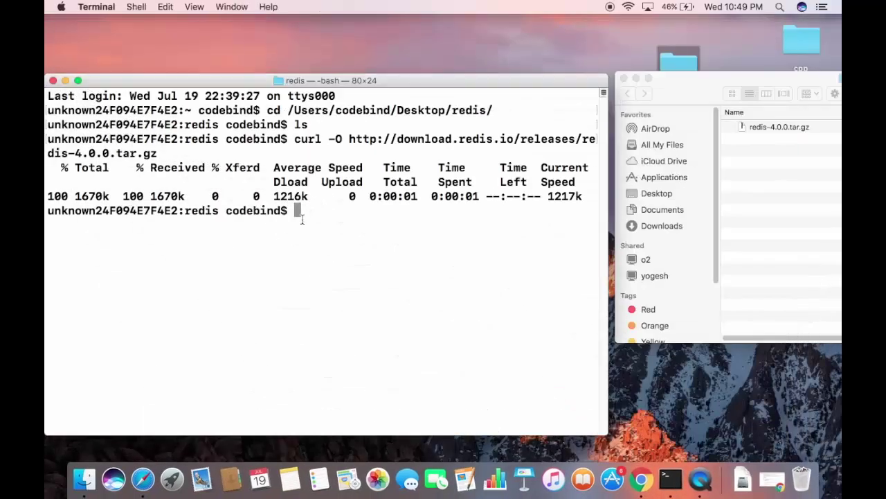
{"action": "right_click", "coordinate": [302, 218]}
{"action": "left_click", "coordinate": [315, 236]}
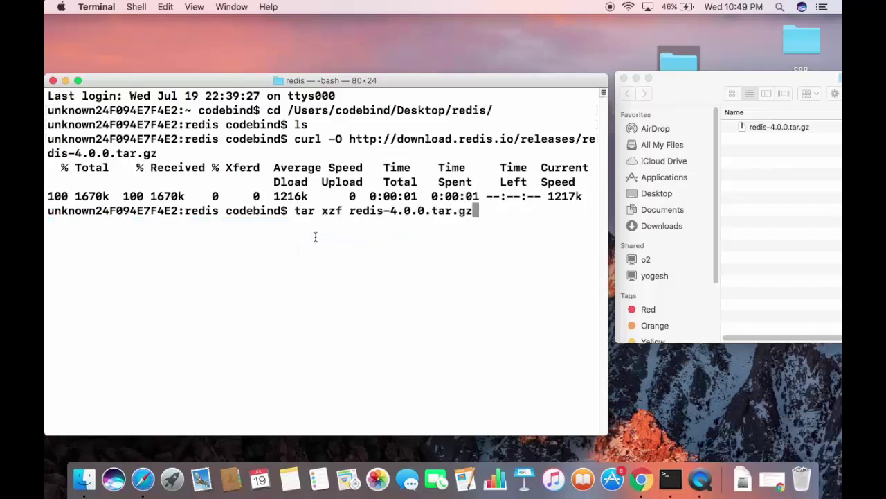
{"action": "key", "text": "Return"}
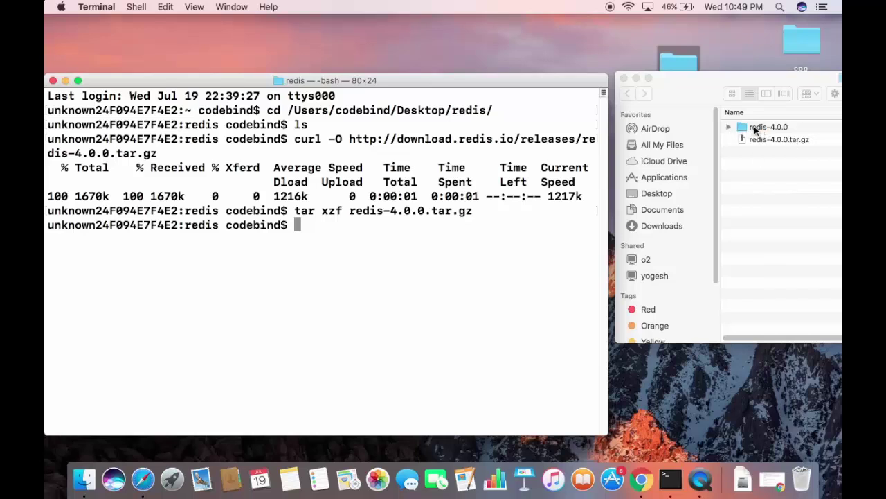
{"action": "left_click", "coordinate": [756, 129]}
{"action": "left_click", "coordinate": [730, 127]}
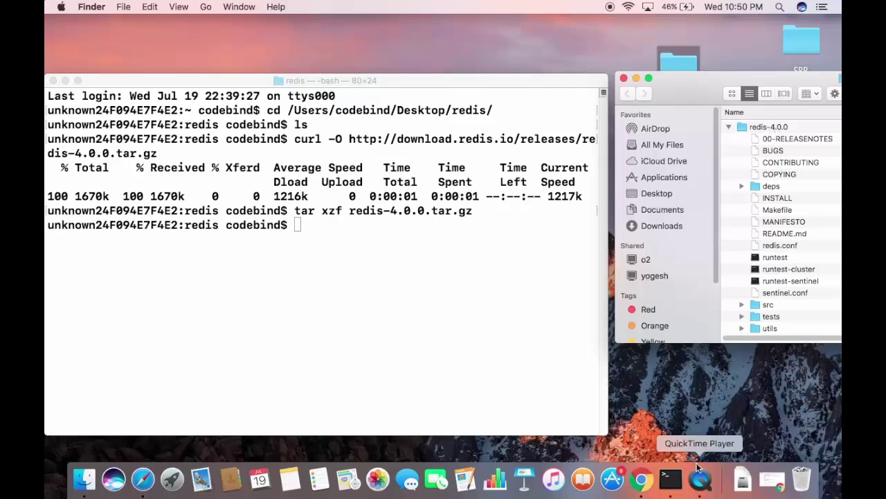
Step: Check the cd and make commands on the Redis page in Chrome, and change Terminal's directory to redis-4.0.0
{"action": "left_click", "coordinate": [642, 478]}
{"action": "left_click_drag", "start_coordinate": [278, 276], "coordinate": [194, 276]}
{"action": "left_click", "coordinate": [195, 275]}
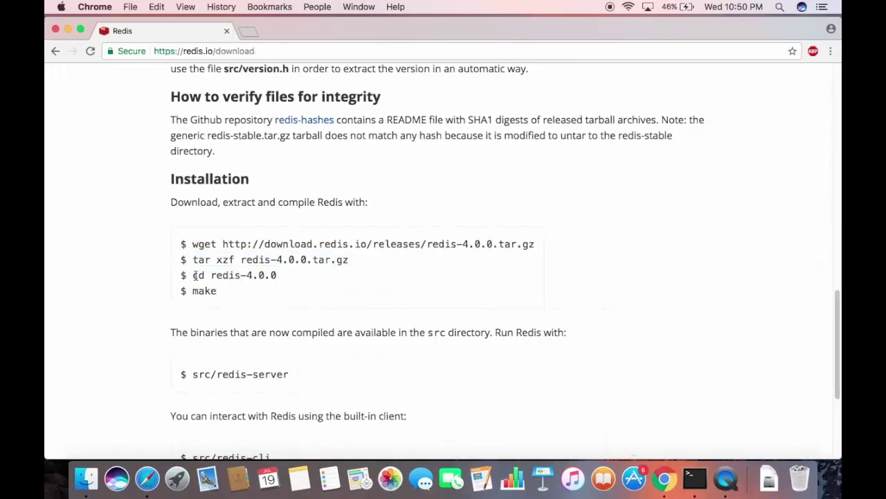
{"action": "double_click", "coordinate": [206, 291]}
{"action": "left_click", "coordinate": [68, 29]}
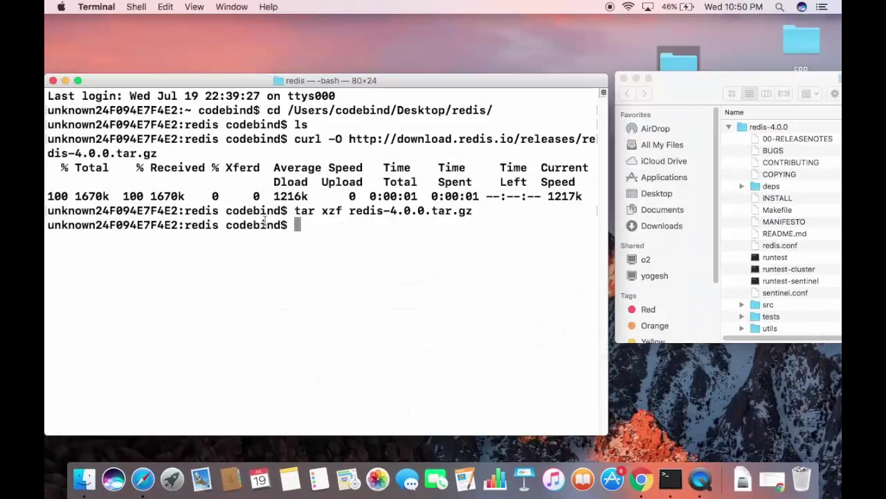
{"action": "type", "text": "cd r"}
{"action": "key", "text": "Tab"}
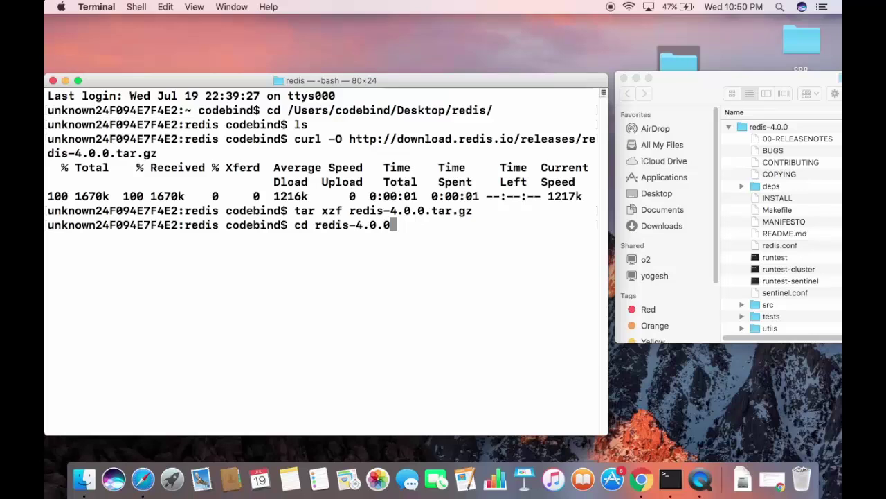
{"action": "key", "text": "Return"}
Step: Compile Redis in the redis-4.0.0 directory with make, and run the test suite with make test
{"action": "type", "text": "make"}
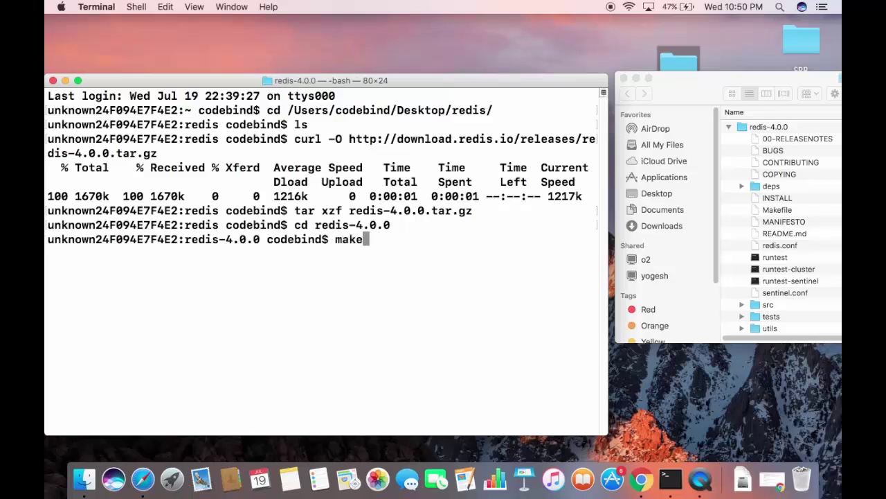
{"action": "key", "text": "Return"}
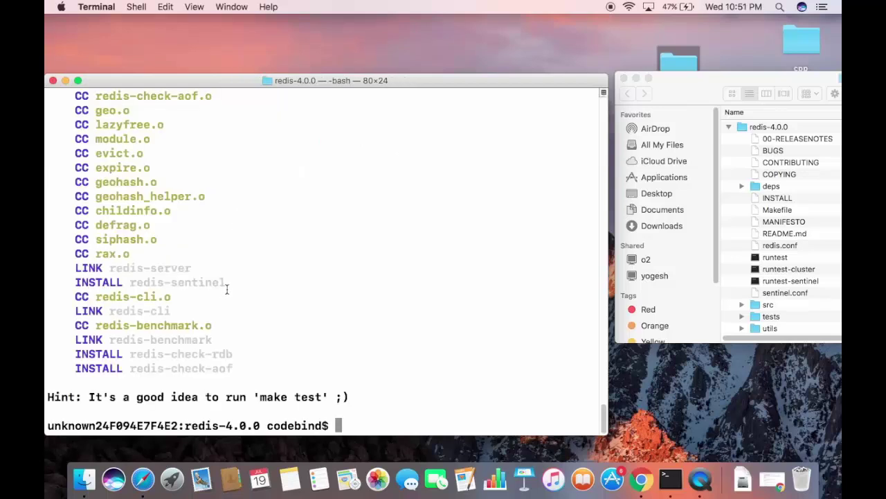
{"action": "left_click_drag", "start_coordinate": [89, 393], "coordinate": [328, 397]}
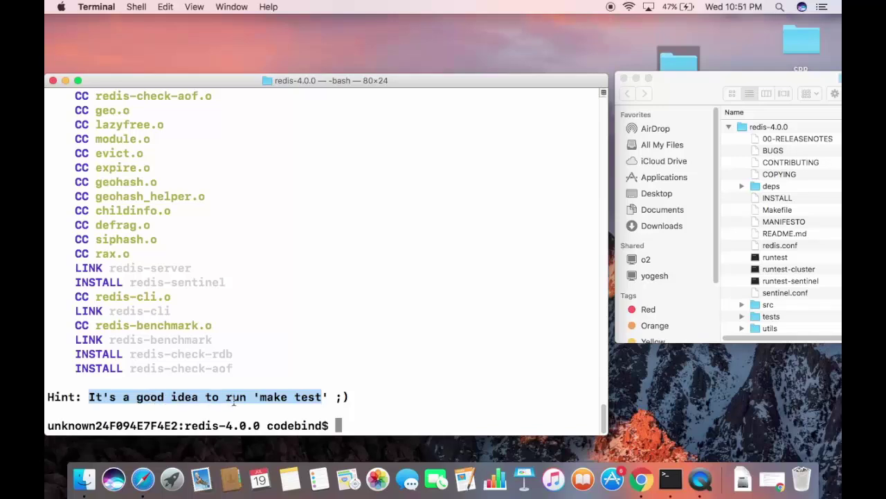
{"action": "left_click", "coordinate": [380, 394]}
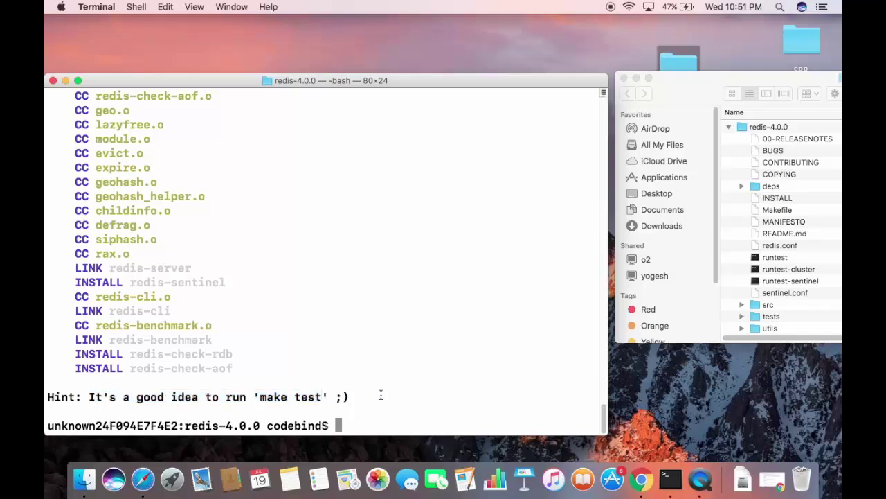
{"action": "type", "text": "make test"}
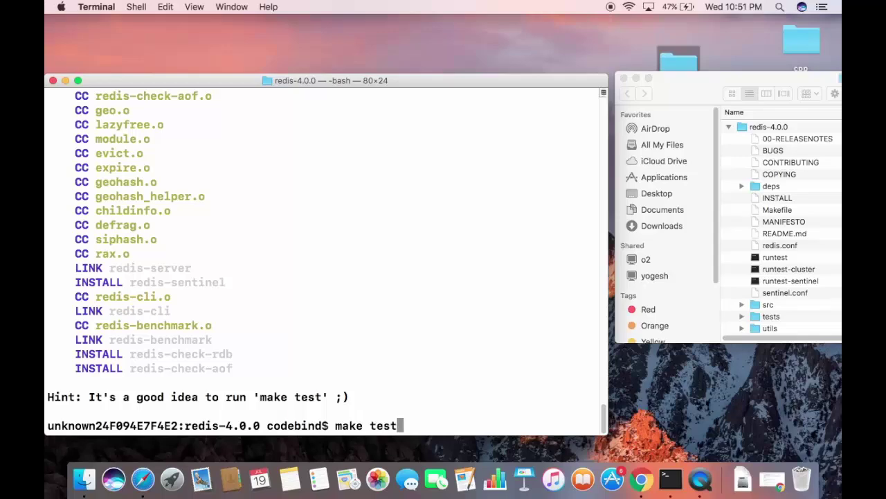
{"action": "key", "text": "Return"}
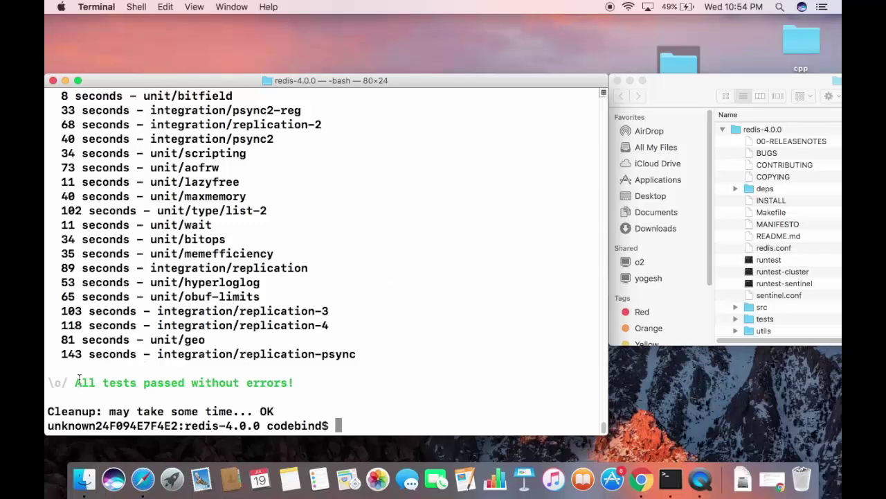
{"action": "left_click_drag", "start_coordinate": [76, 383], "coordinate": [166, 384]}
{"action": "left_click_drag", "start_coordinate": [164, 383], "coordinate": [233, 388]}
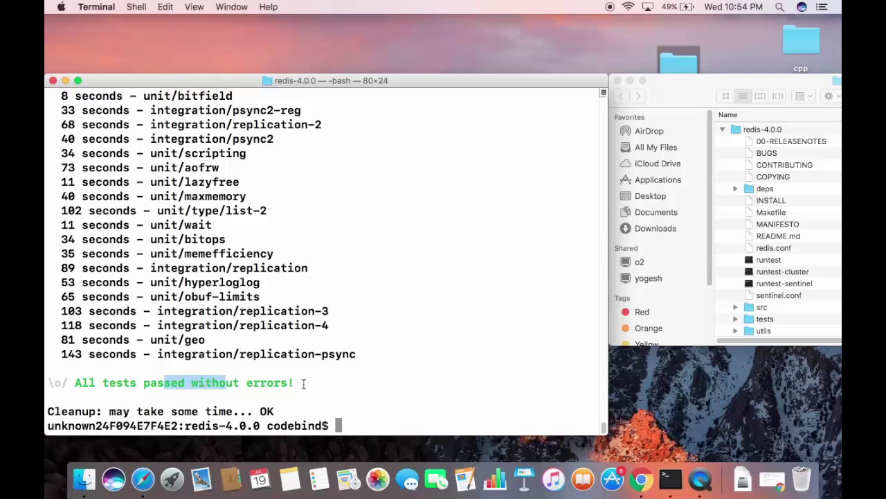
Step: Examine the src/redis-server and src/redis-cli instructions on the Redis download page in Chrome, and minimize the browser
{"action": "left_click", "coordinate": [641, 483]}
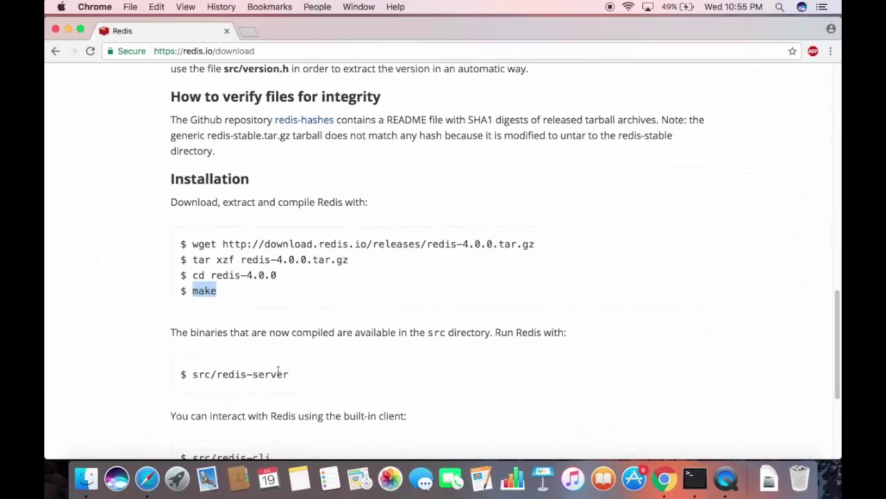
{"action": "left_click_drag", "start_coordinate": [196, 375], "coordinate": [292, 374]}
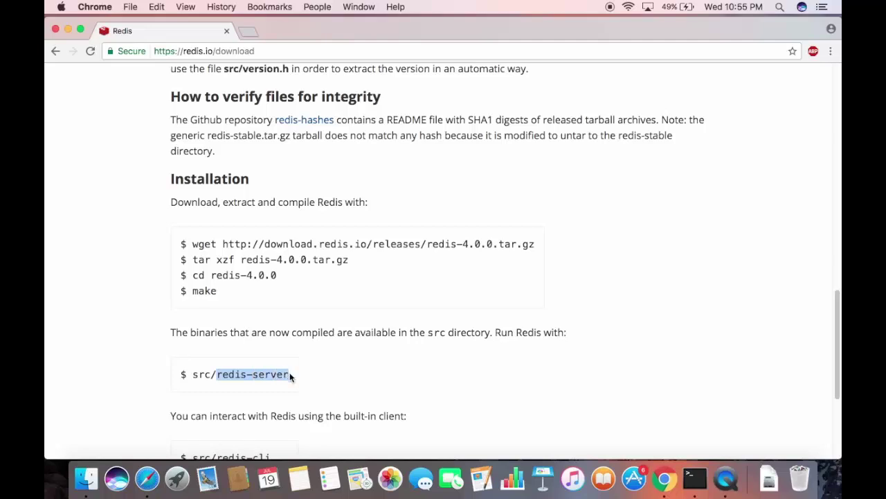
{"action": "scroll", "coordinate": [298, 365], "scroll_direction": "up", "scroll_amount": 1}
{"action": "scroll", "coordinate": [296, 365], "scroll_direction": "up", "scroll_amount": 1}
{"action": "scroll", "coordinate": [296, 362], "scroll_direction": "down", "scroll_amount": 8}
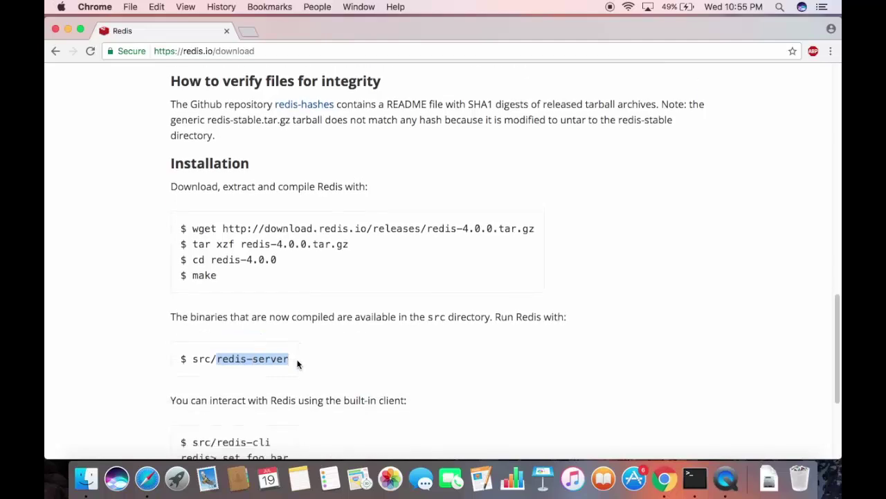
{"action": "left_click_drag", "start_coordinate": [217, 256], "coordinate": [271, 254]}
{"action": "double_click", "coordinate": [203, 256]}
{"action": "left_click", "coordinate": [219, 256]}
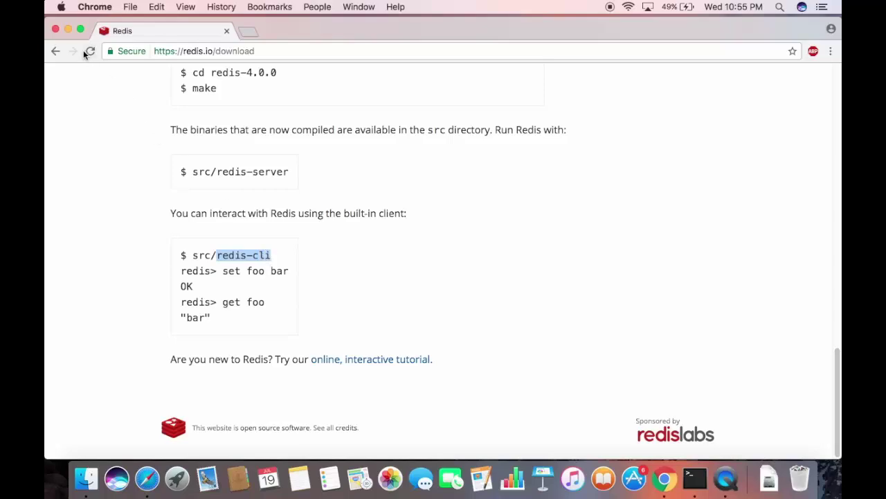
{"action": "left_click", "coordinate": [67, 28]}
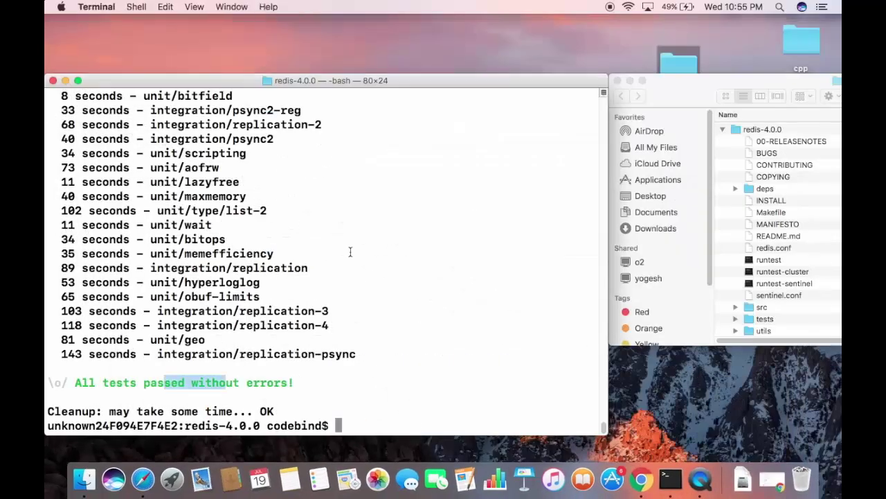
Step: Open a second Terminal window, and start the Redis server with src/redis-server from the redis-4.0.0 directory in the first window
{"action": "right_click", "coordinate": [670, 477]}
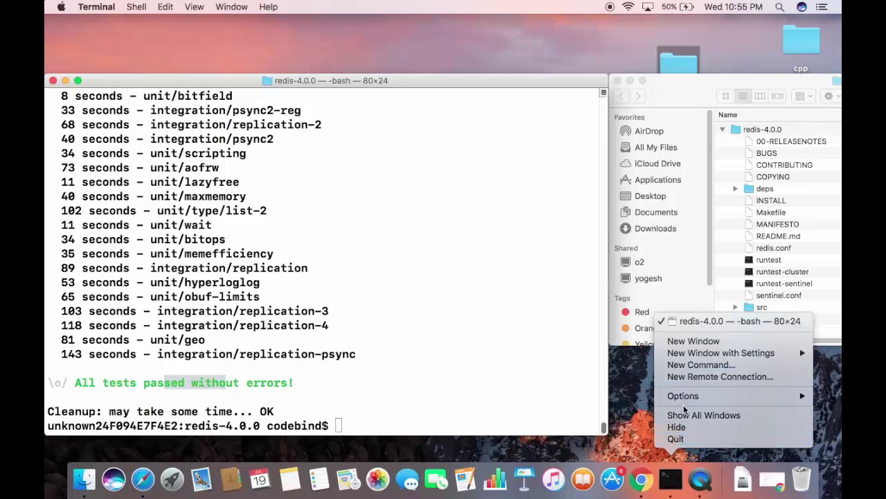
{"action": "left_click", "coordinate": [689, 342]}
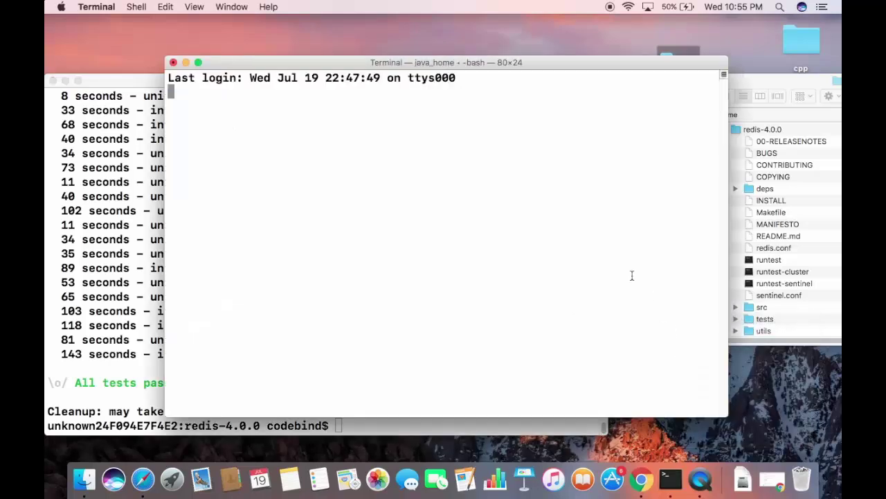
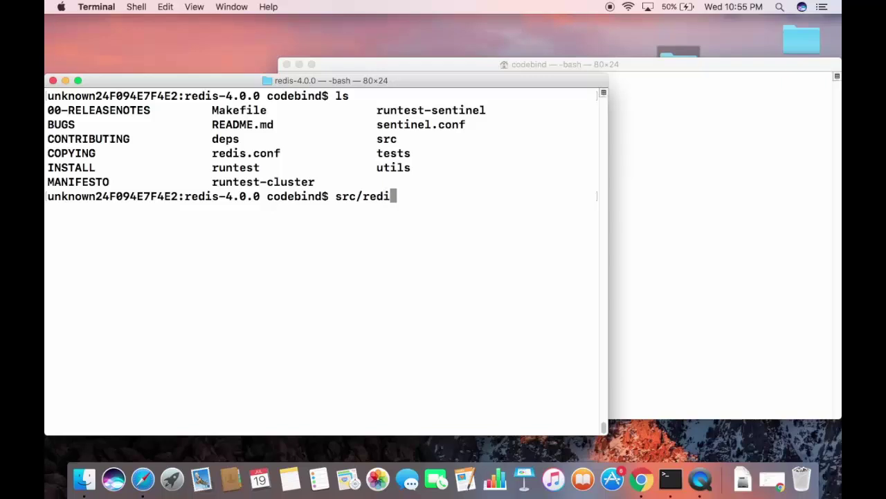
{"action": "type", "text": "-se"}
{"action": "type", "text": "r"}
{"action": "key", "text": "Tab"}
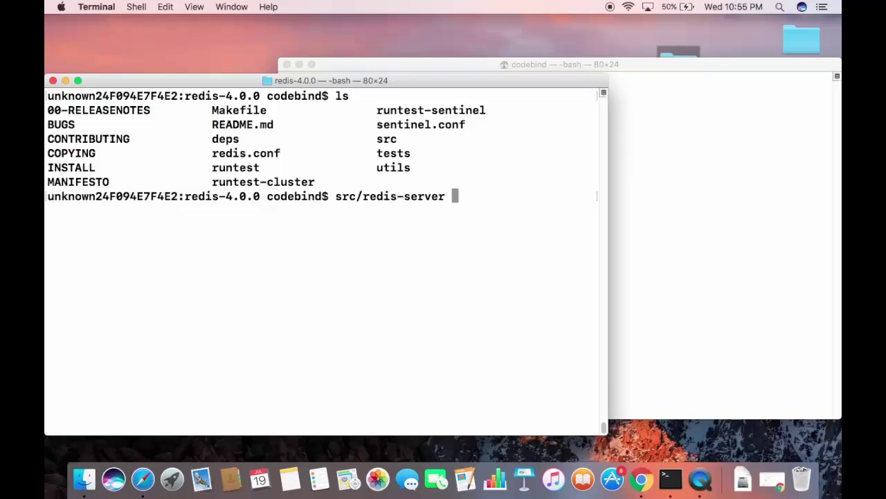
{"action": "key", "text": "Return"}
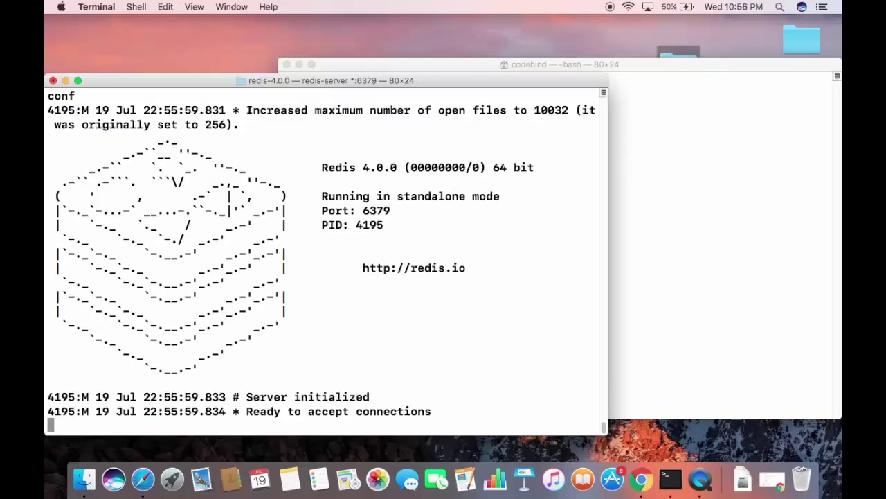
{"action": "double_click", "coordinate": [380, 211]}
{"action": "left_click", "coordinate": [372, 225]}
{"action": "double_click", "coordinate": [372, 225]}
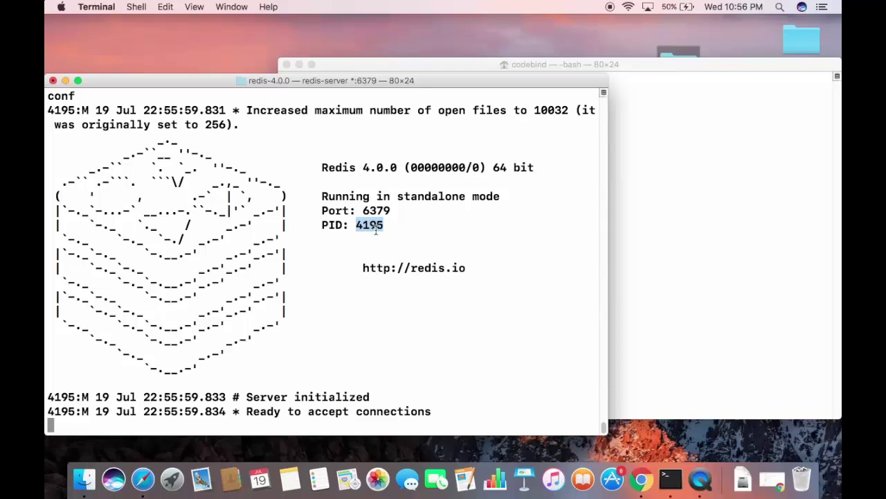
Step: Change the second Terminal window's directory to /Users/codebind/Desktop/redis/redis-4.0.0/, pasting the copied Desktop path into the cd command
{"action": "left_click", "coordinate": [644, 209]}
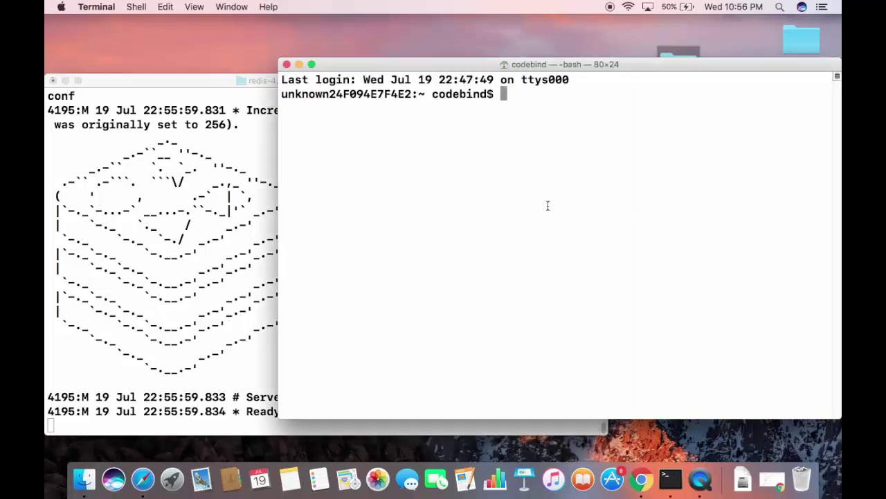
{"action": "type", "text": "cd"}
{"action": "right_click", "coordinate": [512, 194]}
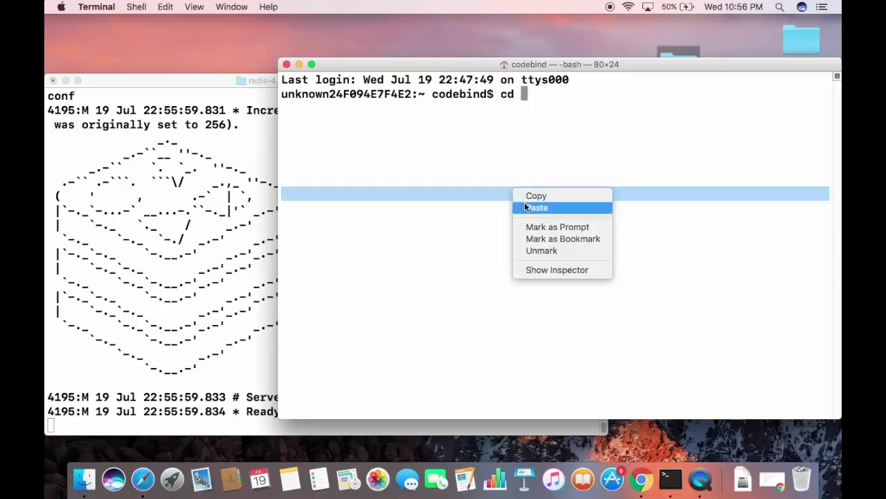
{"action": "left_click", "coordinate": [525, 208]}
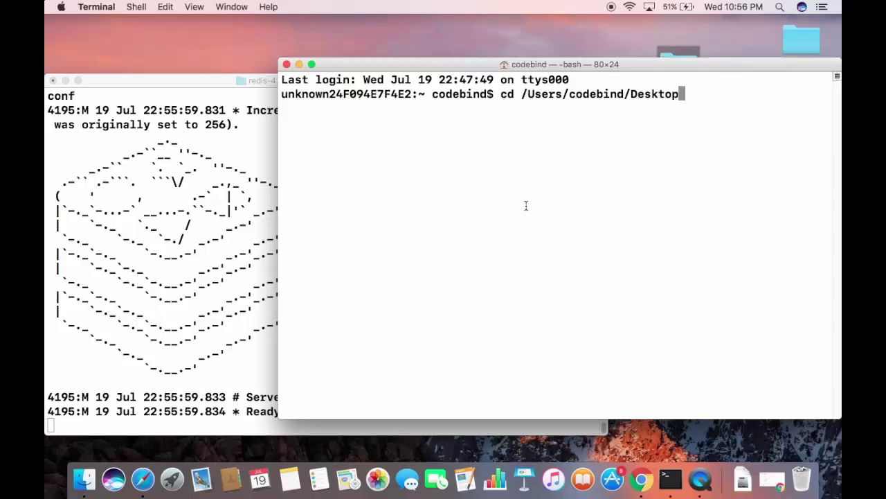
{"action": "type", "text": "/redis/"}
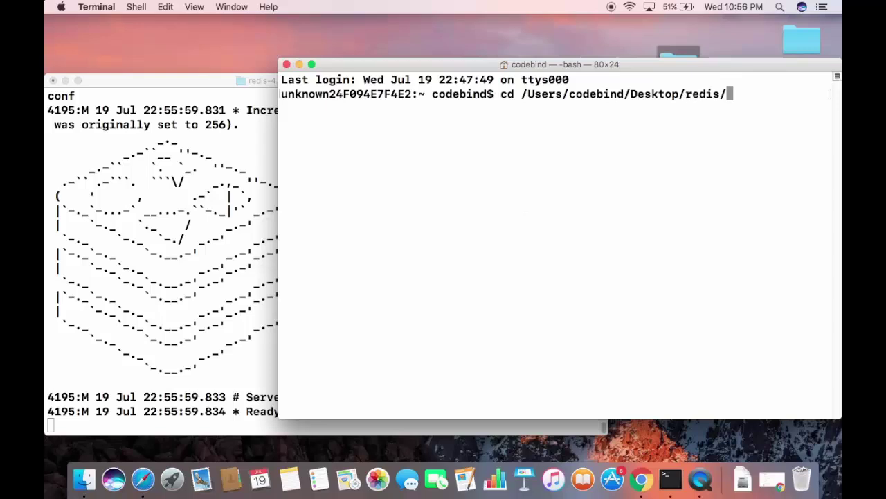
{"action": "type", "text": "r"}
{"action": "key", "text": "Tab"}
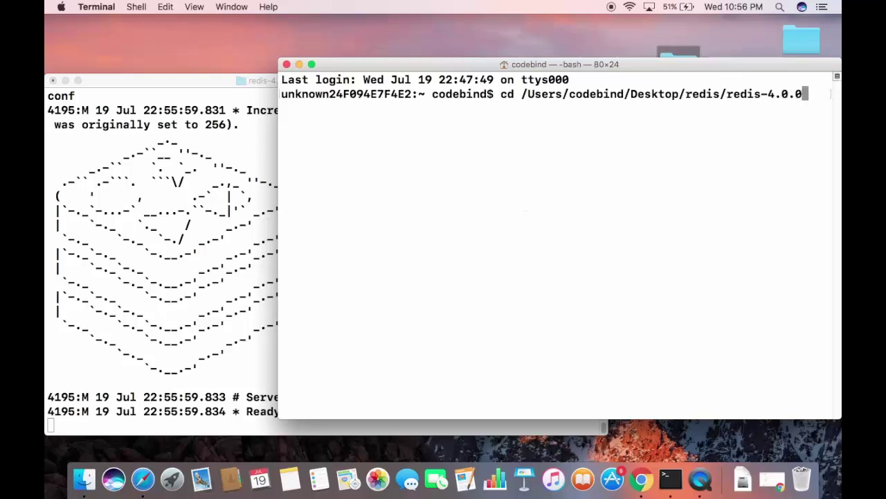
{"action": "type", "text": "/"}
{"action": "key", "text": "Return"}
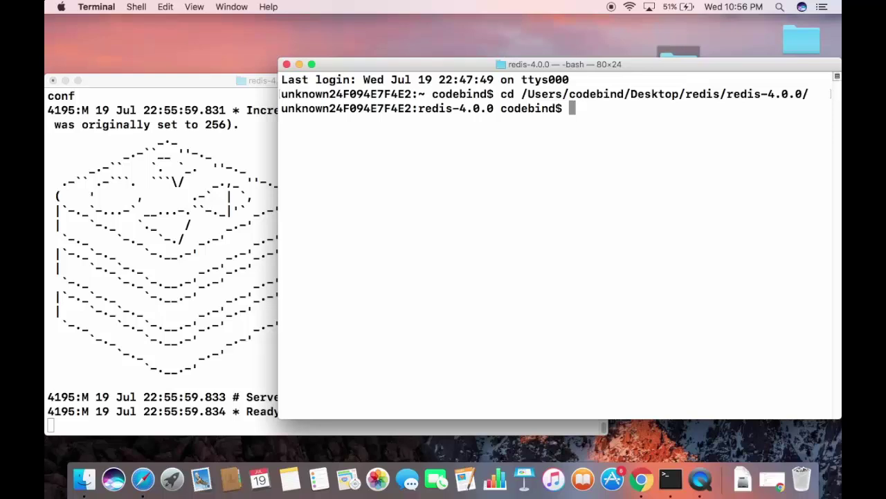
Step: List the contents of the redis-4.0.0 directory with ls in the second Terminal window
{"action": "type", "text": "src"}
{"action": "key", "text": "BackSpace"}
{"action": "key", "text": "BackSpace"}
{"action": "key", "text": "BackSpace"}
{"action": "type", "text": "ls"}
{"action": "key", "text": "Return"}
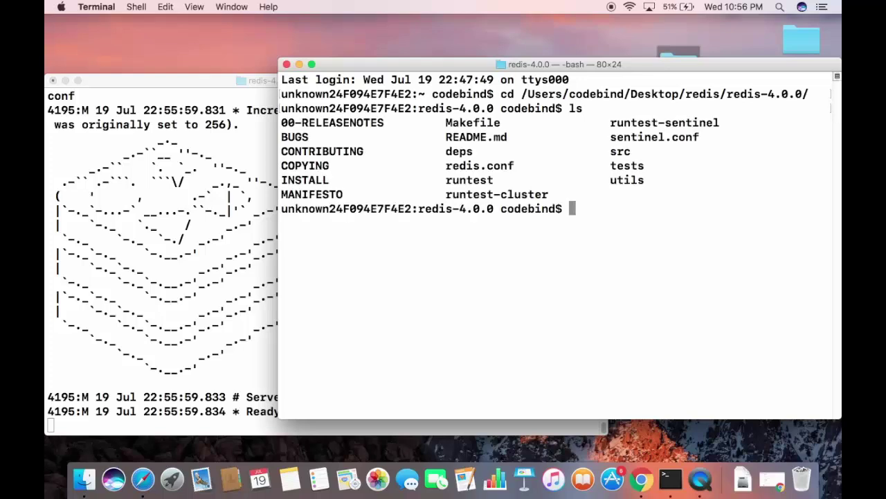
Step: Start the Redis client with src/redis-cli in the second Terminal window and check its connection prompt
{"action": "type", "text": "cd"}
{"action": "key", "text": "BackSpace"}
{"action": "key", "text": "BackSpace"}
{"action": "type", "text": "src/red"}
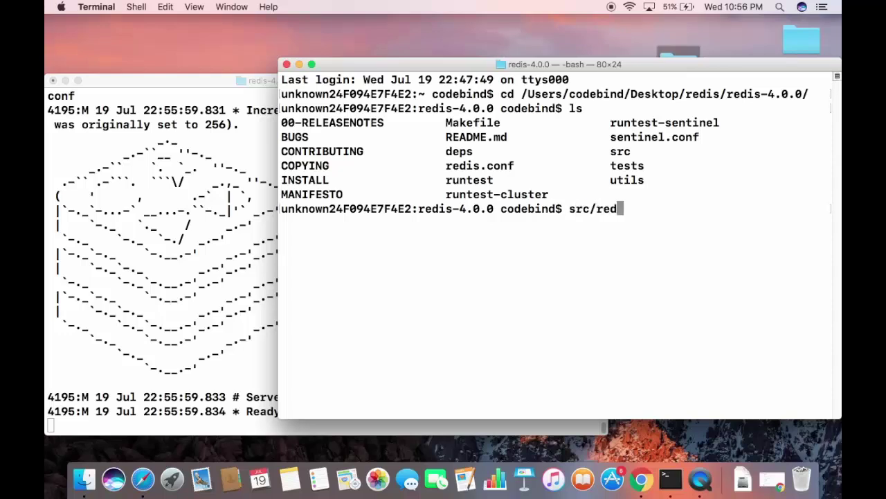
{"action": "key", "text": "Tab"}
{"action": "type", "text": "cli"}
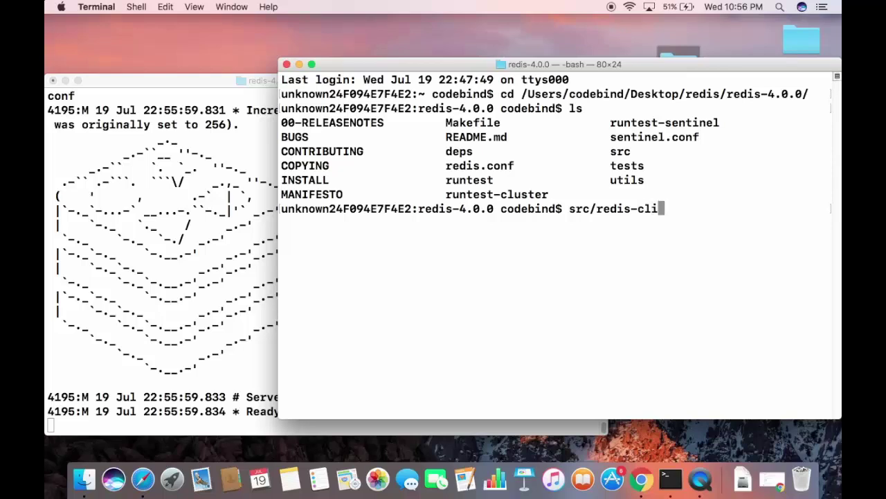
{"action": "key", "text": "Return"}
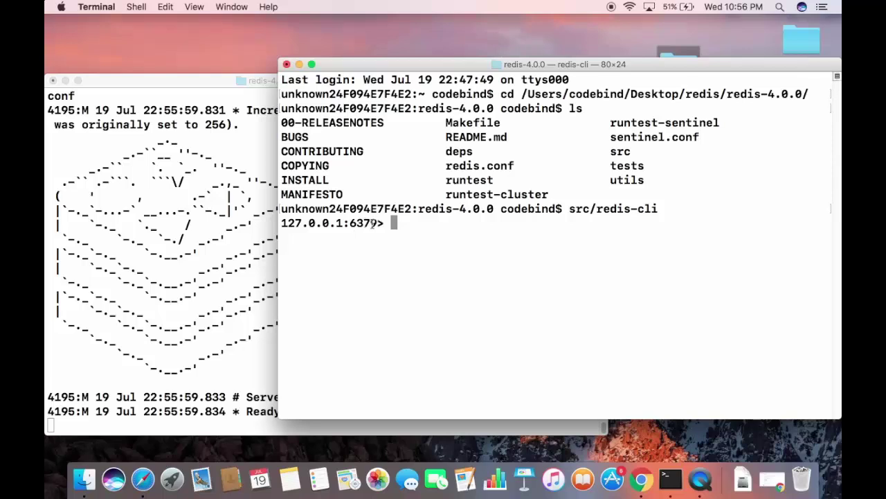
{"action": "left_click_drag", "start_coordinate": [390, 223], "coordinate": [281, 222]}
{"action": "left_click", "coordinate": [392, 223]}
Step: Test the client's connection to the Redis server with the ping command and check the reply
{"action": "type", "text": "pi"}
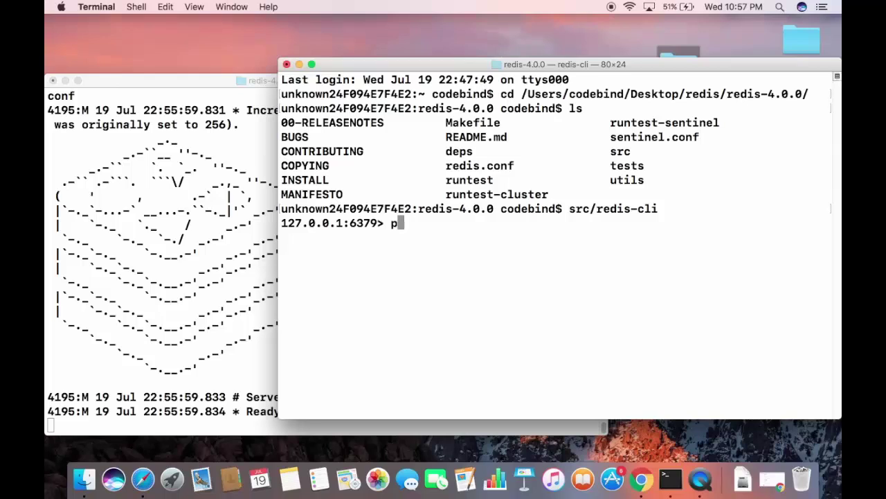
{"action": "type", "text": "ng"}
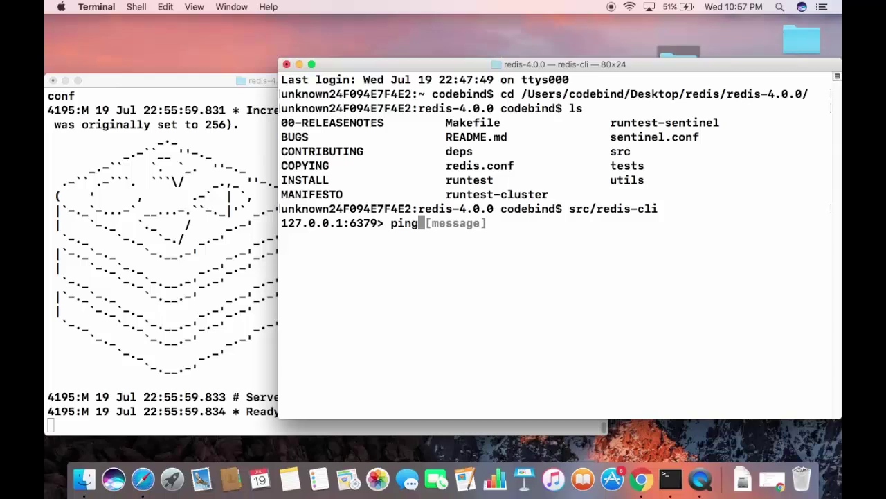
{"action": "key", "text": "Return"}
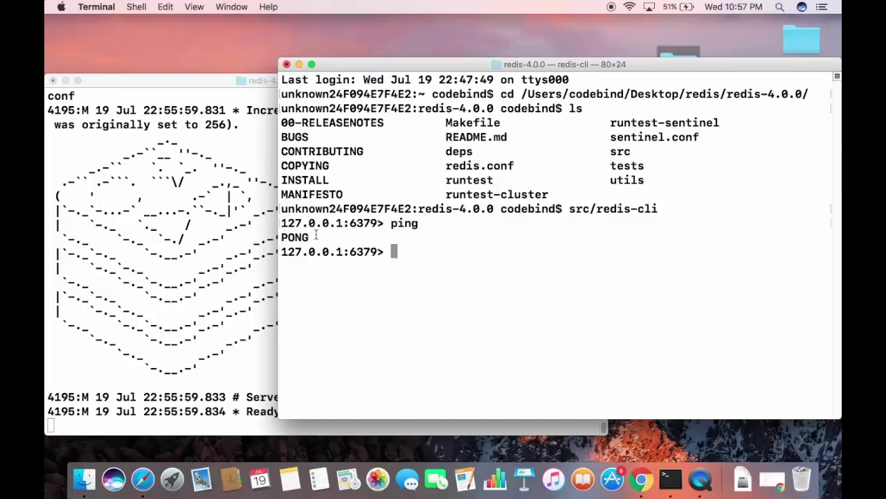
{"action": "double_click", "coordinate": [305, 238]}
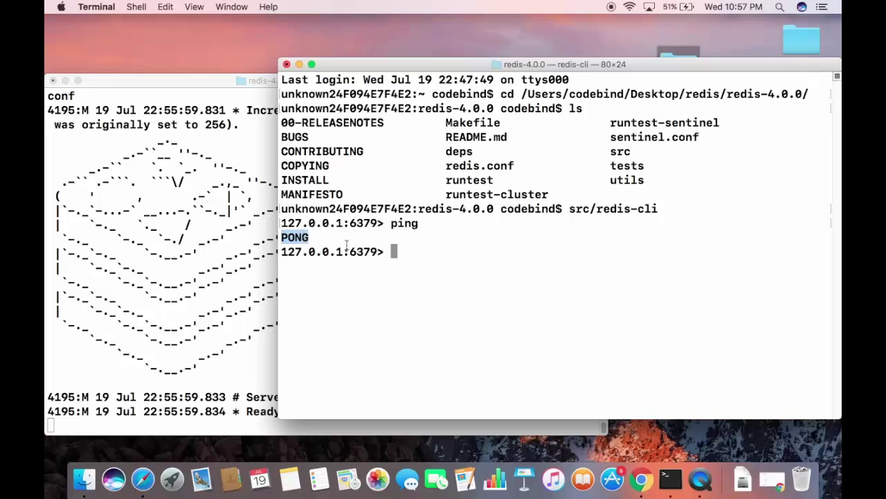
{"action": "left_click", "coordinate": [384, 272]}
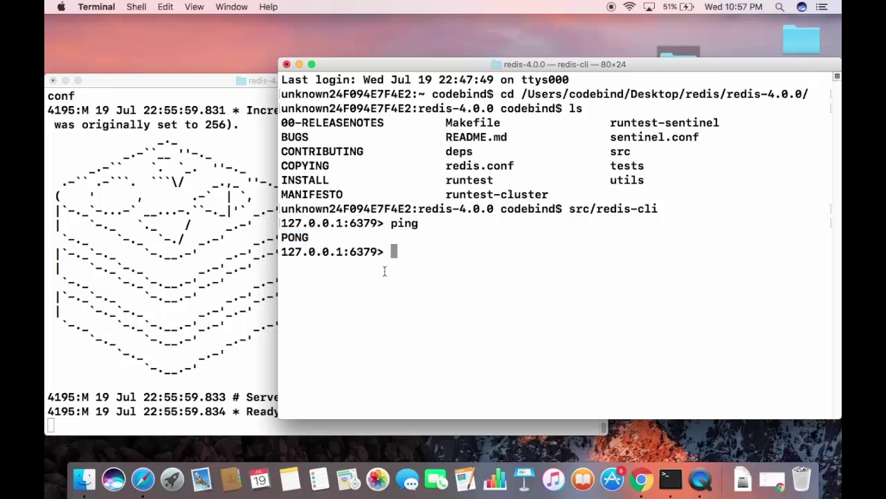
Step: Store a short sample person's name under the key name with the set command in the Redis client
{"action": "type", "text": "set "}
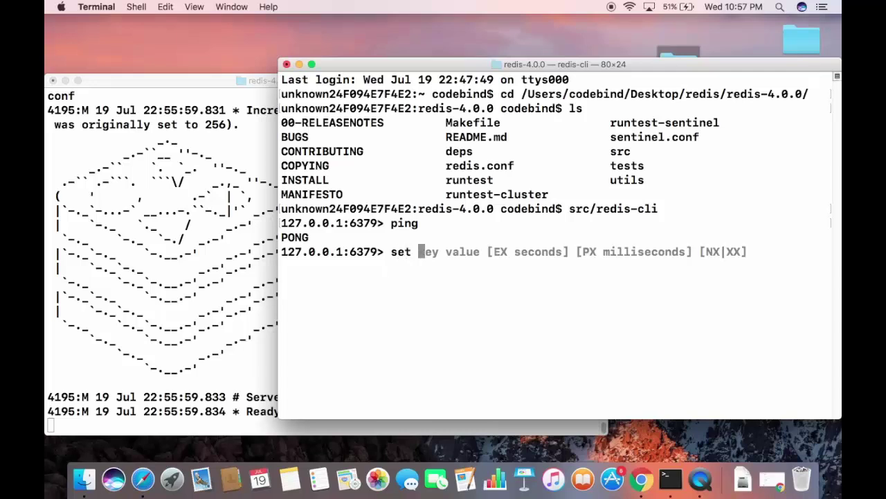
{"action": "type", "text": "name "}
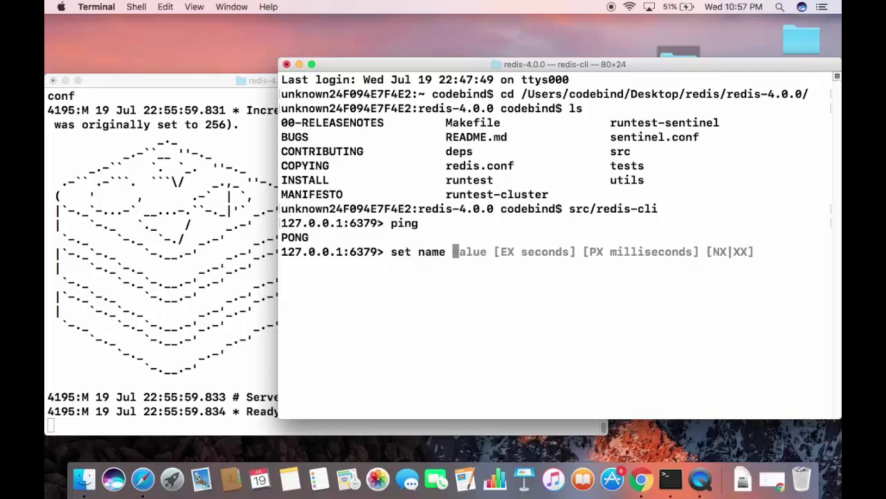
{"action": "type", "text": "max"}
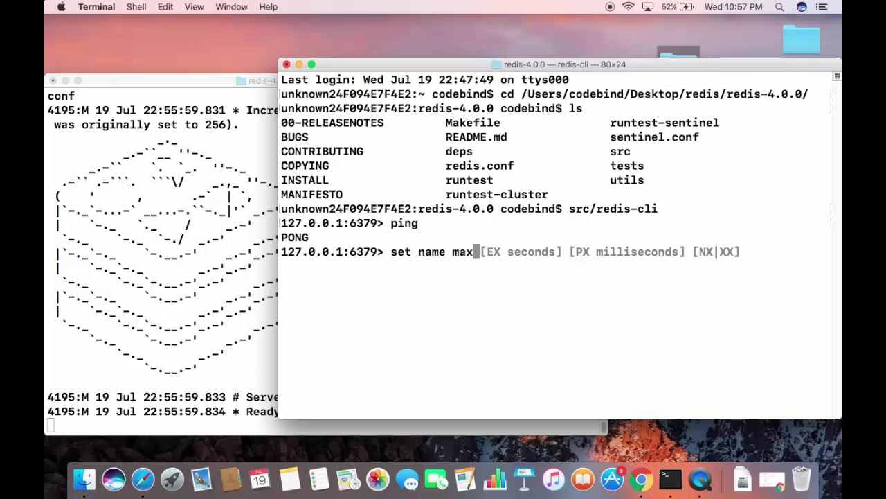
{"action": "key", "text": "Return"}
Step: Retrieve the value of the key name with get, and write the Redis dataset to disk with save
{"action": "type", "text": "get"}
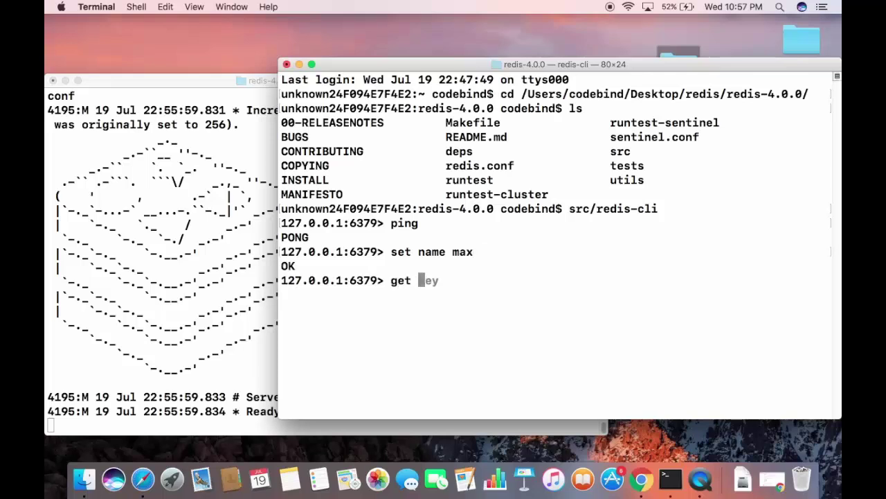
{"action": "type", "text": " name"}
{"action": "key", "text": "Return"}
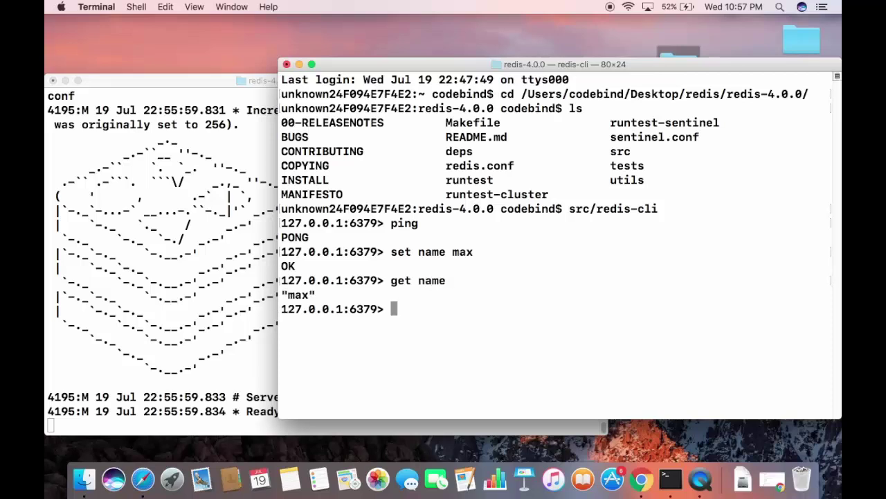
{"action": "type", "text": "save"}
{"action": "key", "text": "Return"}
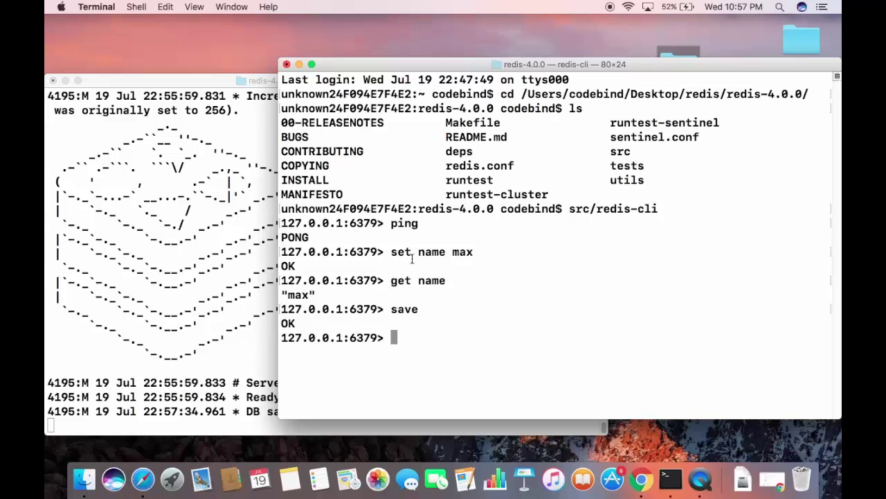
Step: Open another Terminal window and try to run redis-cli from the home directory without the src path
{"action": "right_click", "coordinate": [671, 478]}
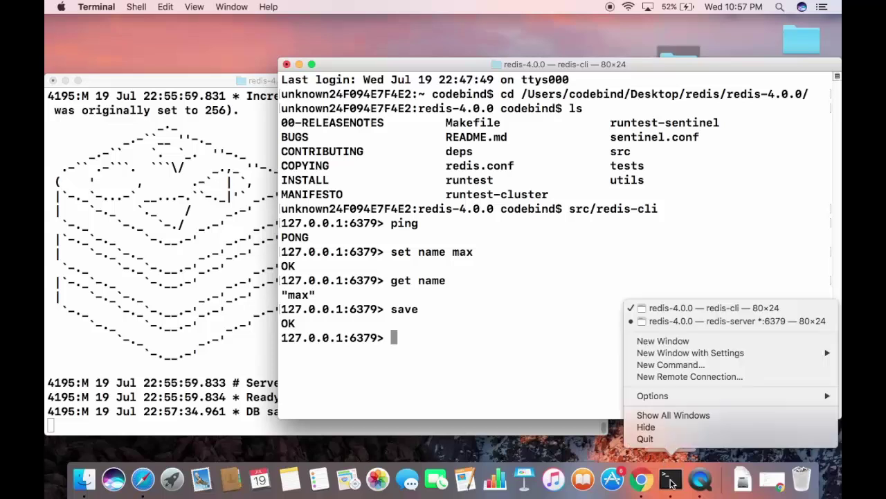
{"action": "left_click", "coordinate": [663, 342]}
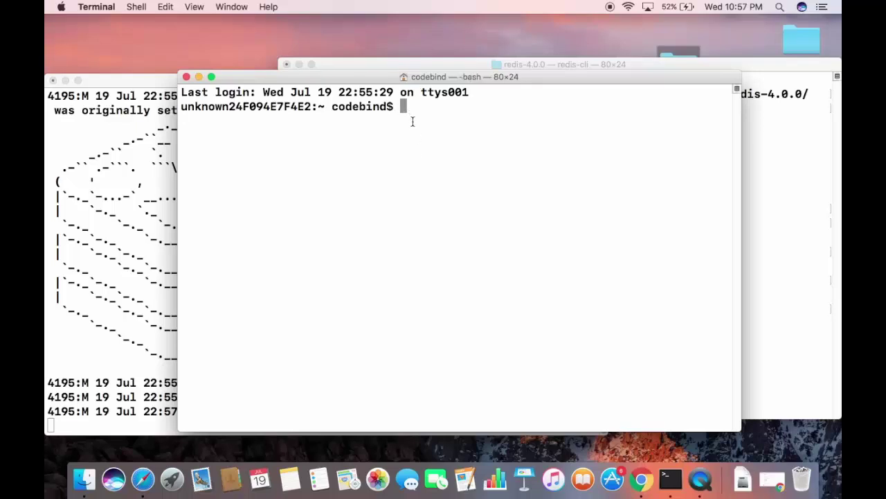
{"action": "type", "text": "rdis-cli"}
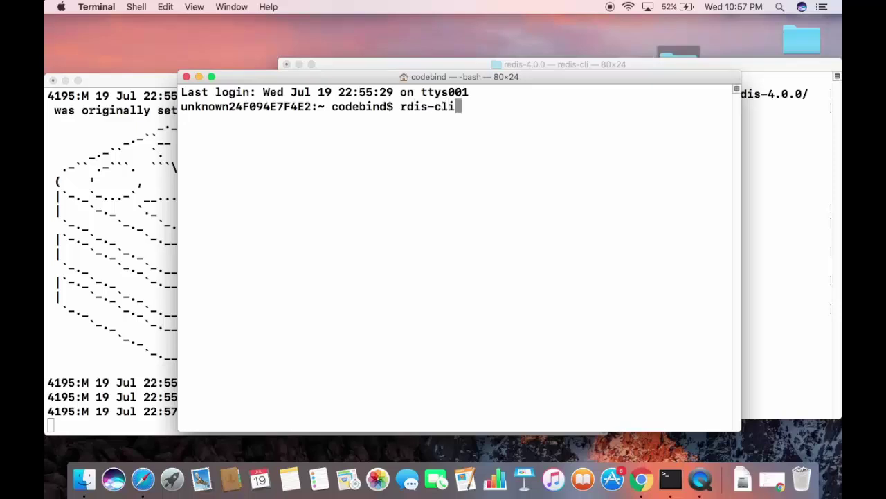
{"action": "key", "text": "Left"}
{"action": "key", "text": "Left"}
{"action": "key", "text": "Left"}
{"action": "key", "text": "Left"}
{"action": "key", "text": "Left"}
{"action": "key", "text": "Left"}
{"action": "key", "text": "Left"}
{"action": "type", "text": "e"}
{"action": "key", "text": "Right"}
{"action": "key", "text": "Right"}
{"action": "key", "text": "Right"}
{"action": "key", "text": "Right"}
{"action": "key", "text": "Right"}
{"action": "key", "text": "Right"}
{"action": "key", "text": "Right"}
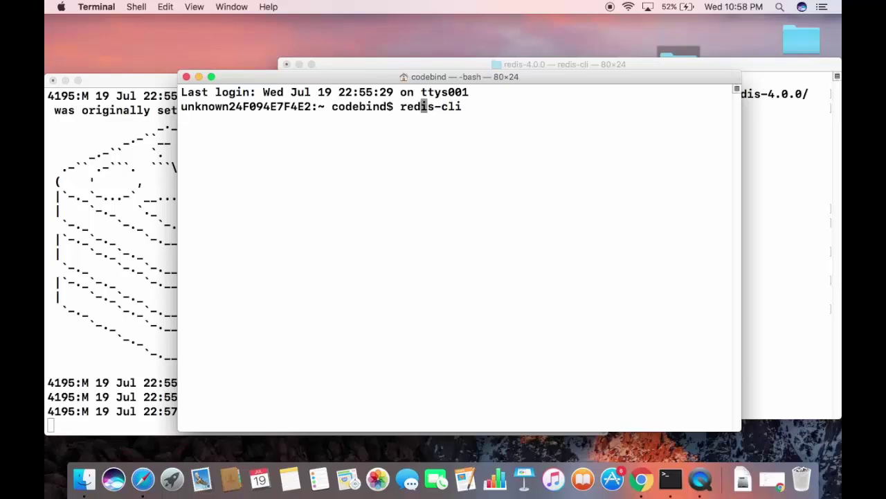
{"action": "key", "text": "Return"}
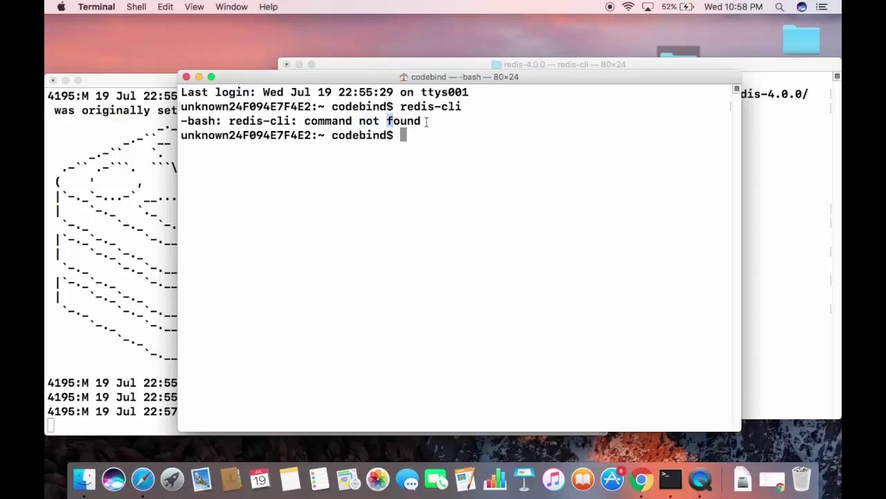
Step: Minimize the newest Terminal window and check the redis-4.0.0 path in the client window's cd command
{"action": "left_click", "coordinate": [199, 77]}
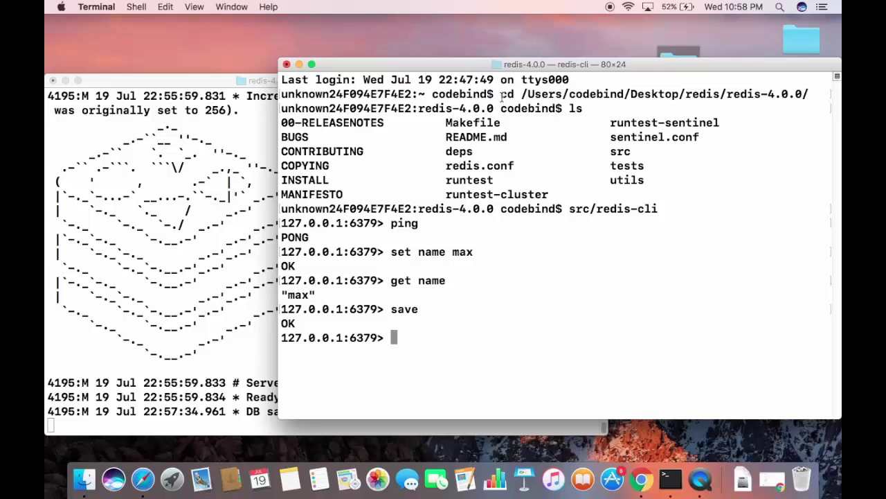
{"action": "left_click_drag", "start_coordinate": [520, 94], "coordinate": [809, 94]}
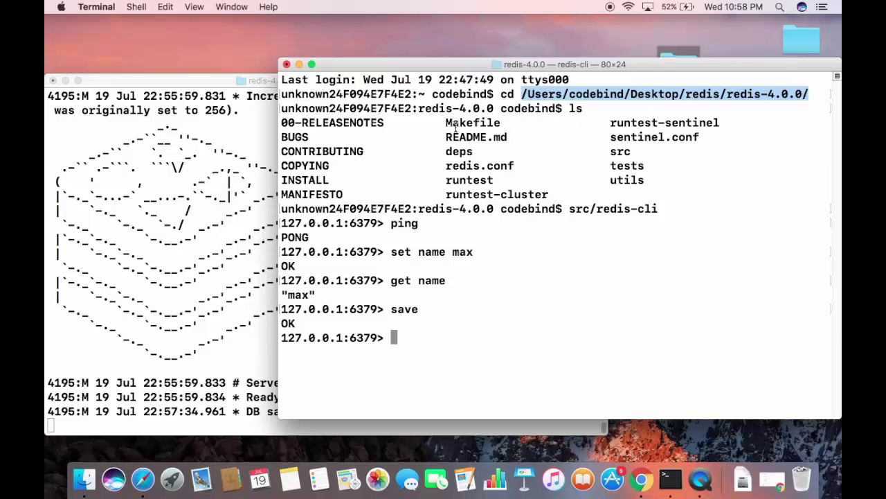
{"action": "left_click", "coordinate": [421, 144]}
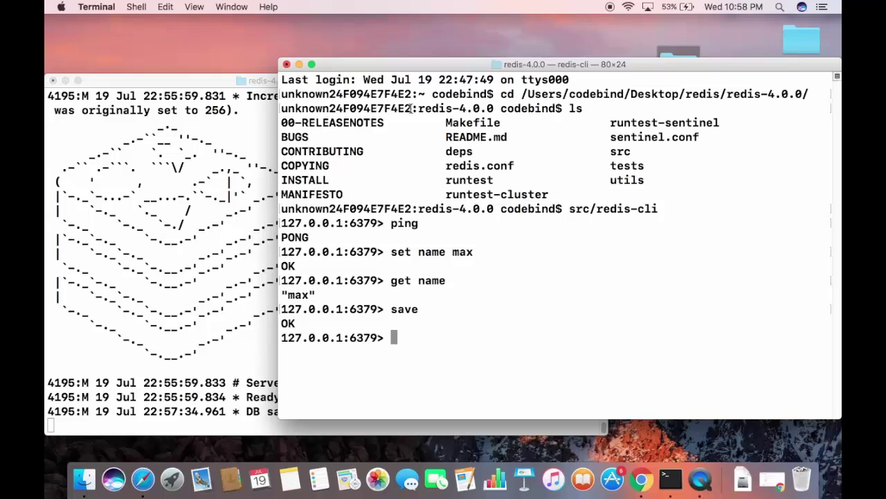
Step: Stop the running Redis server in its Terminal window with an interrupt
{"action": "left_click", "coordinate": [220, 148]}
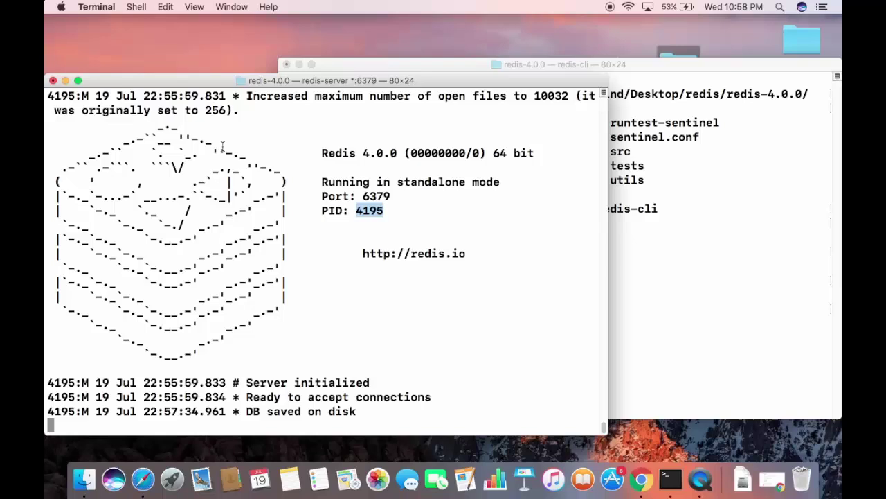
{"action": "left_click", "coordinate": [291, 168]}
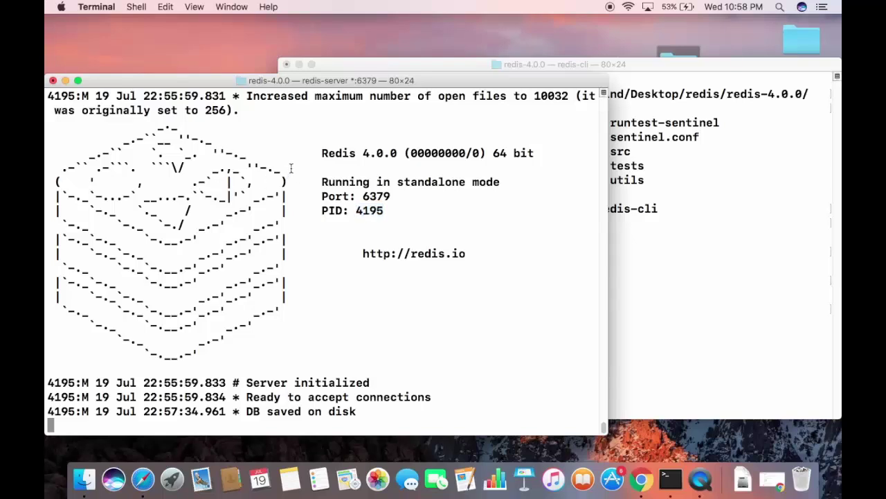
{"action": "type", "text": "cccccc"}
{"action": "key", "text": "ctrl+c"}
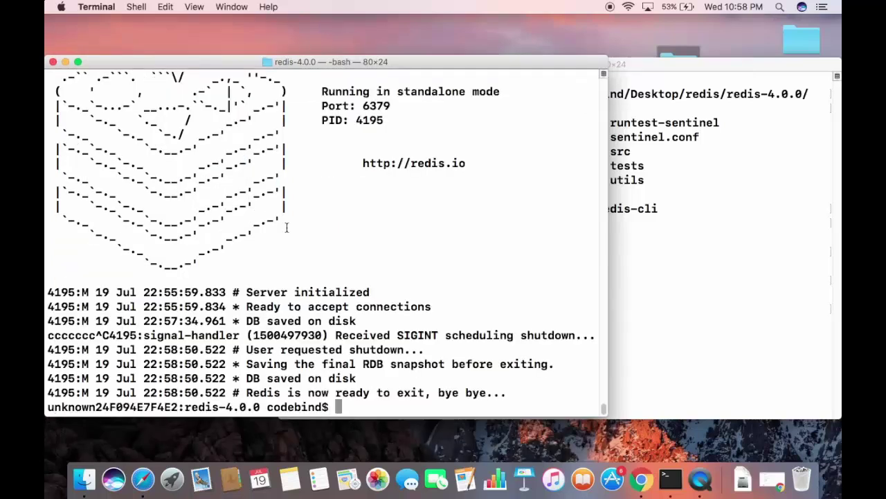
Step: Print the working directory with pwd and check the redis-4.0.0 part of the path
{"action": "type", "text": "pwd"}
{"action": "key", "text": "Return"}
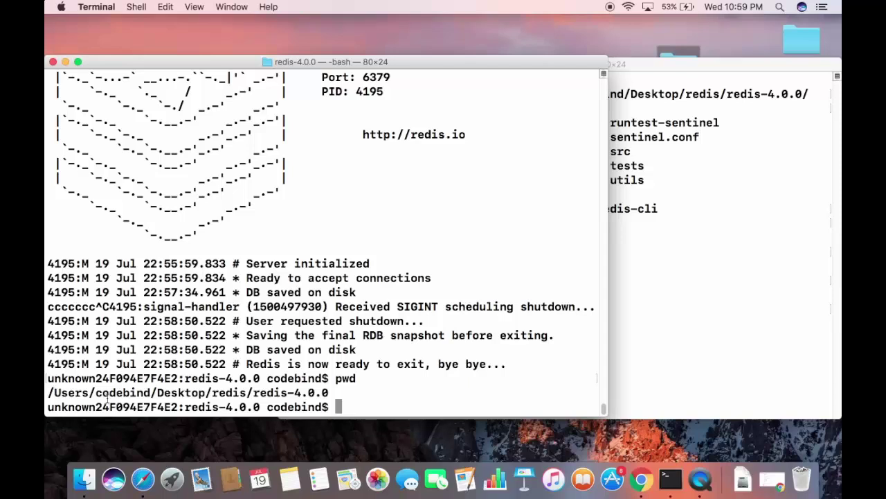
{"action": "left_click_drag", "start_coordinate": [254, 392], "coordinate": [329, 392]}
{"action": "left_click", "coordinate": [352, 383]}
Step: Clear the Terminal screen and print the working directory again with pwd
{"action": "type", "text": "clea"}
{"action": "type", "text": "r"}
{"action": "key", "text": "Return"}
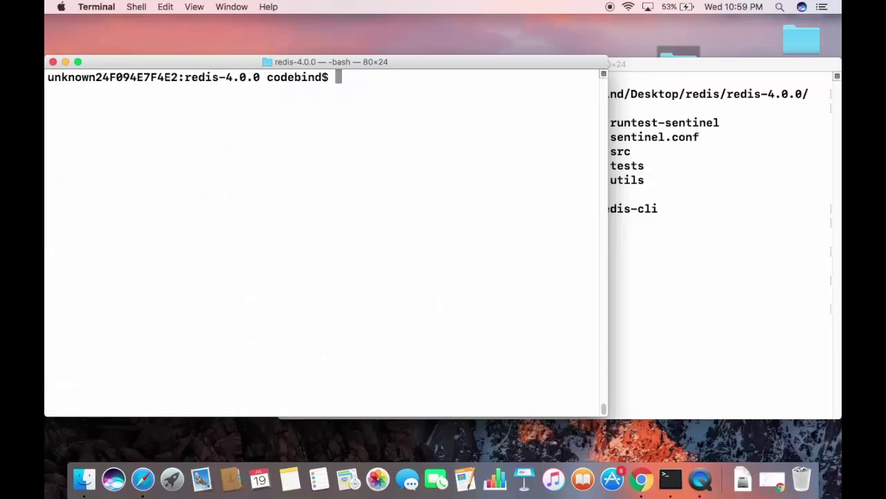
{"action": "key", "text": "Up"}
{"action": "key", "text": "Up"}
{"action": "key", "text": "Return"}
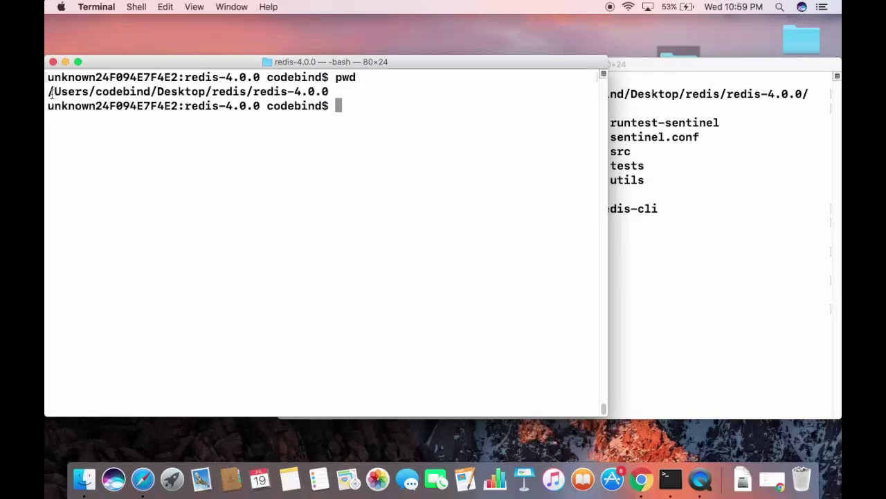
Step: Examine the Desktop, redis and redis-4.0.0 parts of the printed path against the redis folder on the desktop
{"action": "left_click_drag", "start_coordinate": [108, 91], "coordinate": [208, 91]}
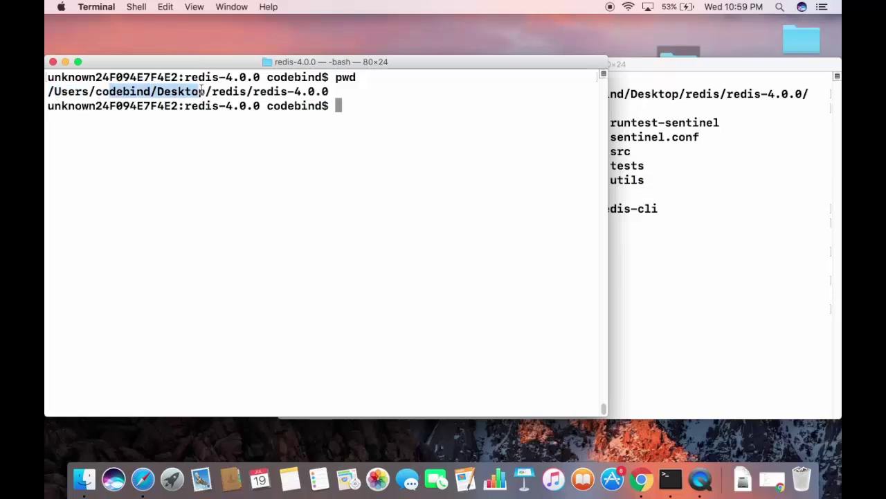
{"action": "left_click", "coordinate": [142, 92]}
{"action": "double_click", "coordinate": [198, 91]}
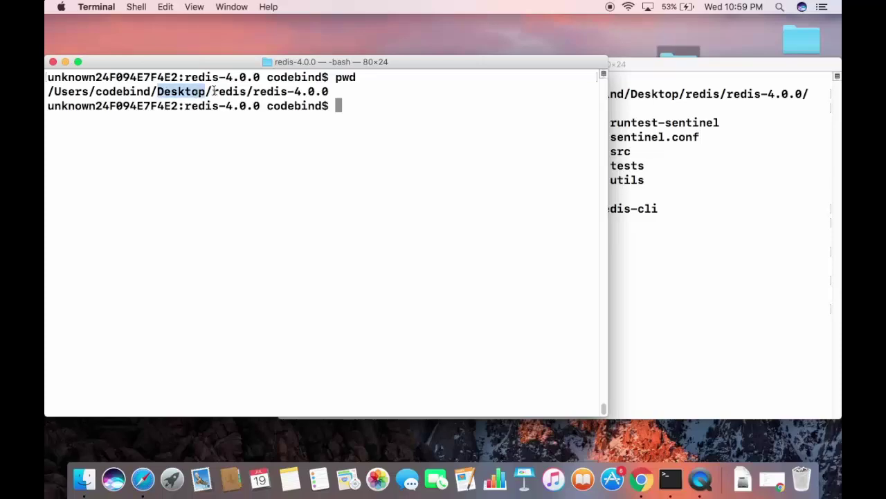
{"action": "double_click", "coordinate": [228, 91]}
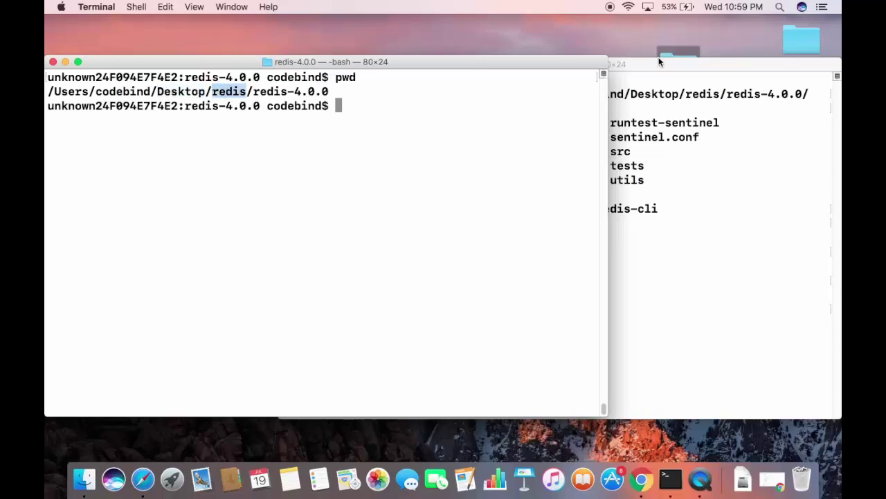
{"action": "left_click_drag", "start_coordinate": [660, 62], "coordinate": [677, 105]}
{"action": "left_click", "coordinate": [678, 72]}
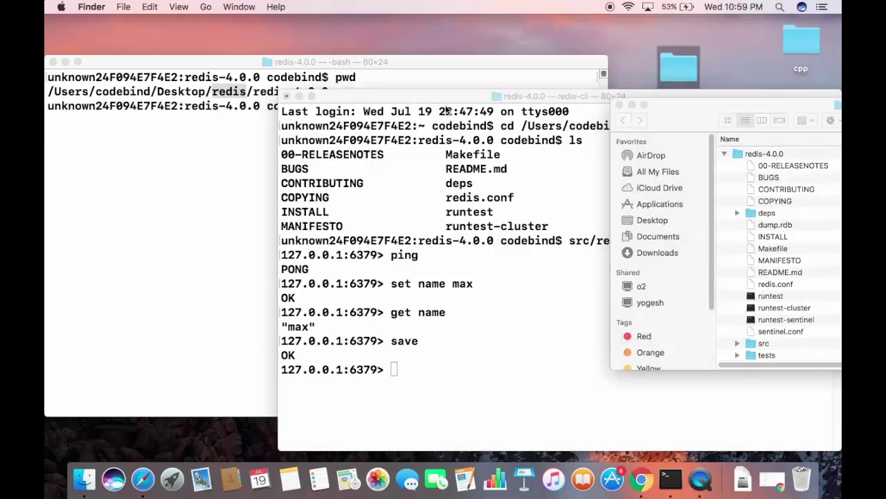
{"action": "left_click", "coordinate": [222, 131]}
{"action": "left_click_drag", "start_coordinate": [254, 92], "coordinate": [331, 90]}
{"action": "left_click", "coordinate": [360, 97]}
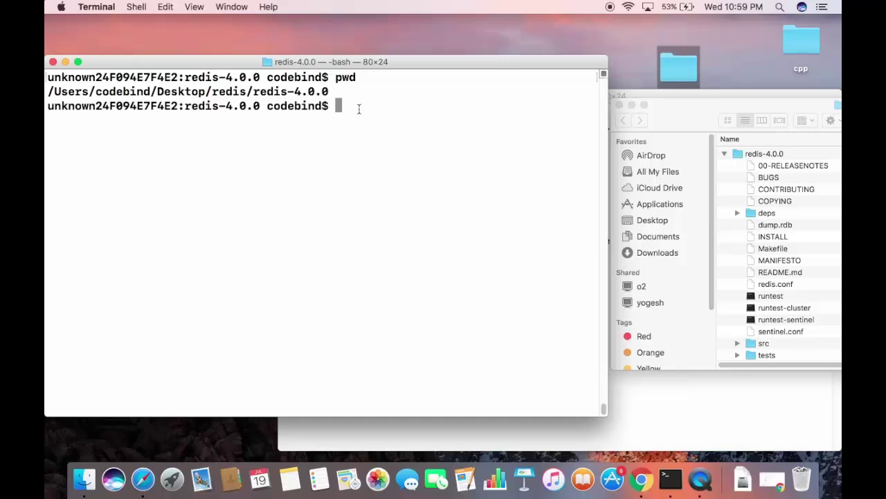
Step: Install Redis system-wide by running sudo make install in redis-4.0.0, entering the account password, and check the install output
{"action": "type", "text": "make install"}
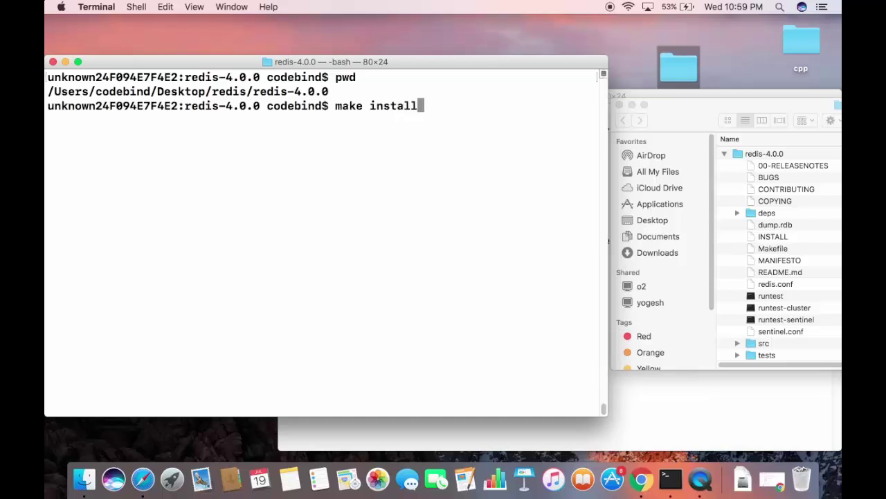
{"action": "key", "text": "Left"}
{"action": "key", "text": "Left"}
{"action": "key", "text": "Left"}
{"action": "key", "text": "Left"}
{"action": "key", "text": "Left"}
{"action": "key", "text": "Left"}
{"action": "key", "text": "Left"}
{"action": "key", "text": "Left"}
{"action": "key", "text": "Left"}
{"action": "key", "text": "Left"}
{"action": "key", "text": "Left"}
{"action": "key", "text": "Left"}
{"action": "type", "text": "sudo"}
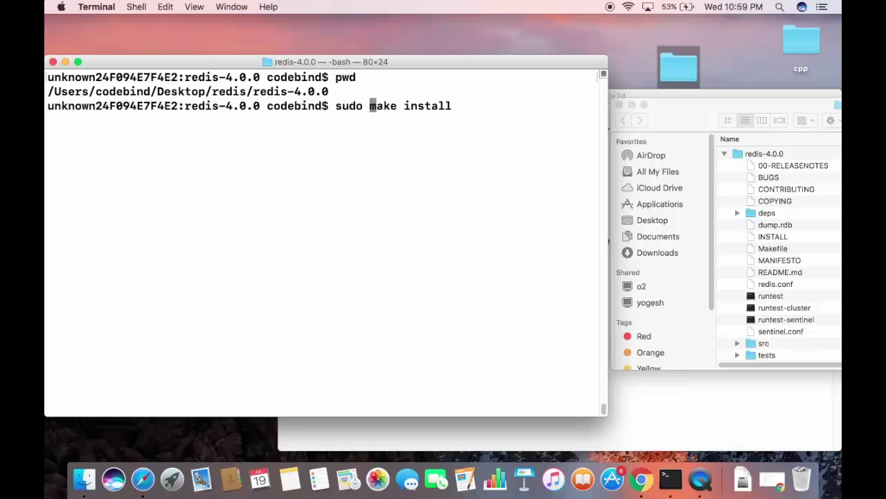
{"action": "key", "text": "Right"}
{"action": "key", "text": "Right"}
{"action": "key", "text": "Right"}
{"action": "key", "text": "Right"}
{"action": "key", "text": "Right"}
{"action": "key", "text": "Right"}
{"action": "key", "text": "Right"}
{"action": "key", "text": "Right"}
{"action": "key", "text": "Right"}
{"action": "key", "text": "Right"}
{"action": "key", "text": "Right"}
{"action": "key", "text": "Right"}
{"action": "key", "text": "Return"}
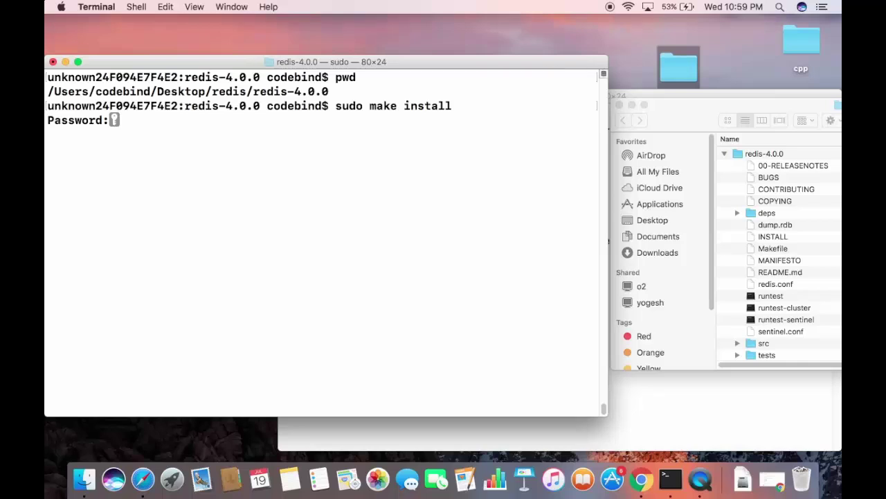
{"action": "key", "text": "Return"}
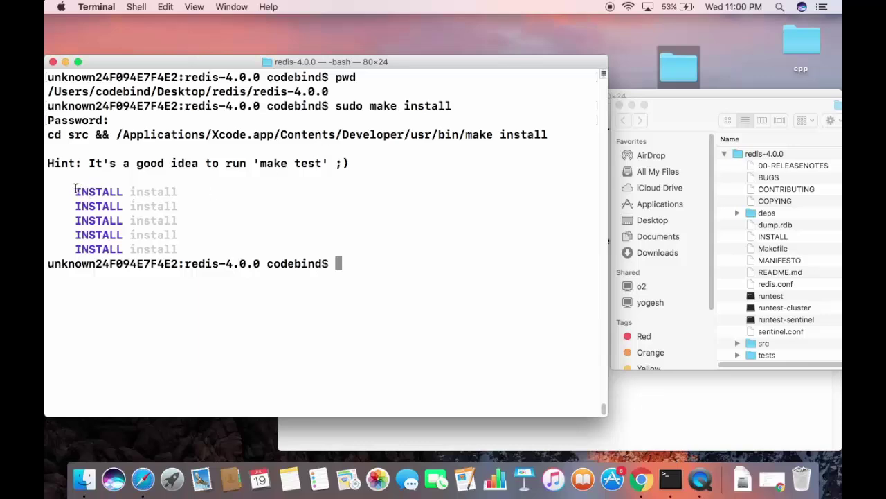
{"action": "left_click_drag", "start_coordinate": [75, 191], "coordinate": [204, 236]}
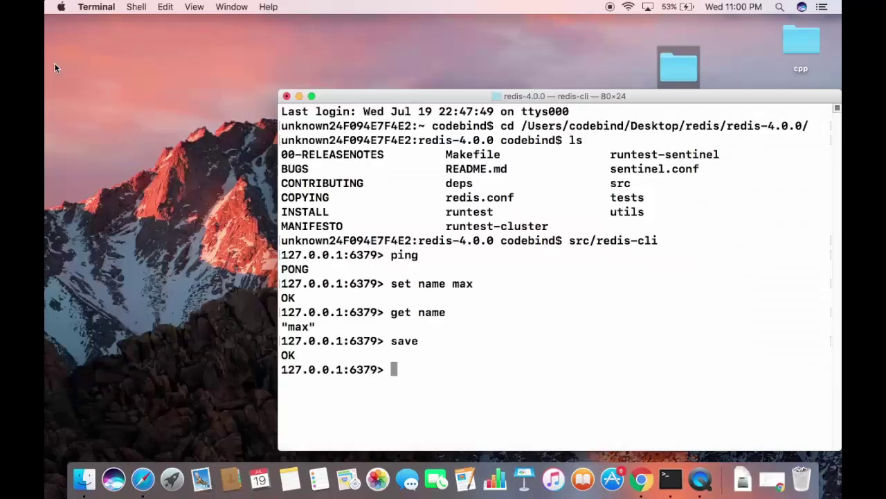
Step: Close the redis-cli Terminal window, terminating its running process, and minimize the Finder window
{"action": "left_click", "coordinate": [286, 96]}
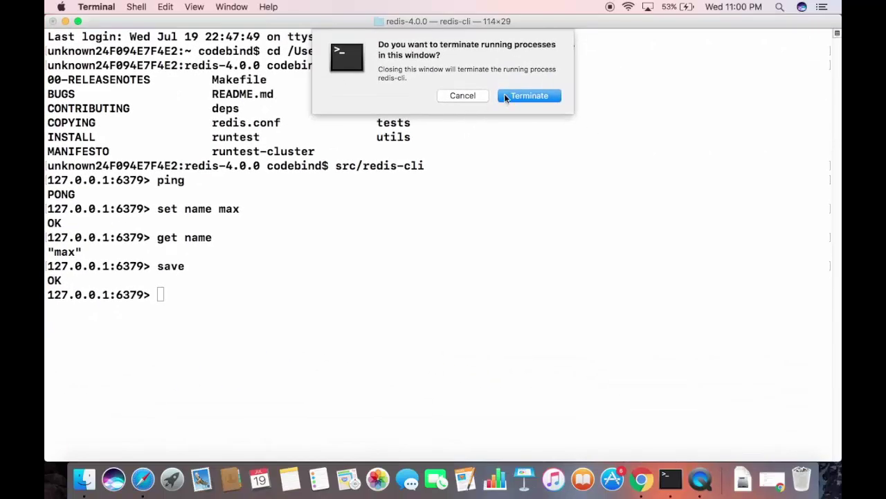
{"action": "left_click", "coordinate": [506, 97]}
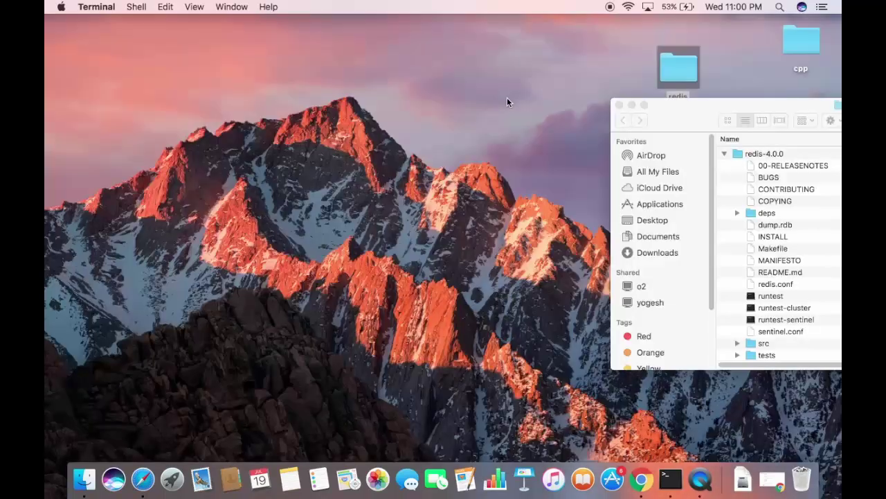
{"action": "left_click", "coordinate": [632, 105]}
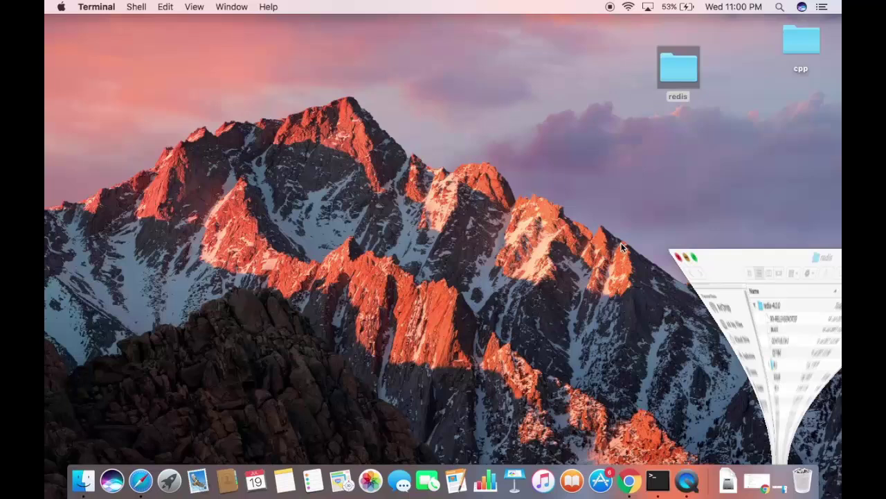
Step: Open two new Terminal windows in the home directory and move the second one aside
{"action": "left_click", "coordinate": [649, 477]}
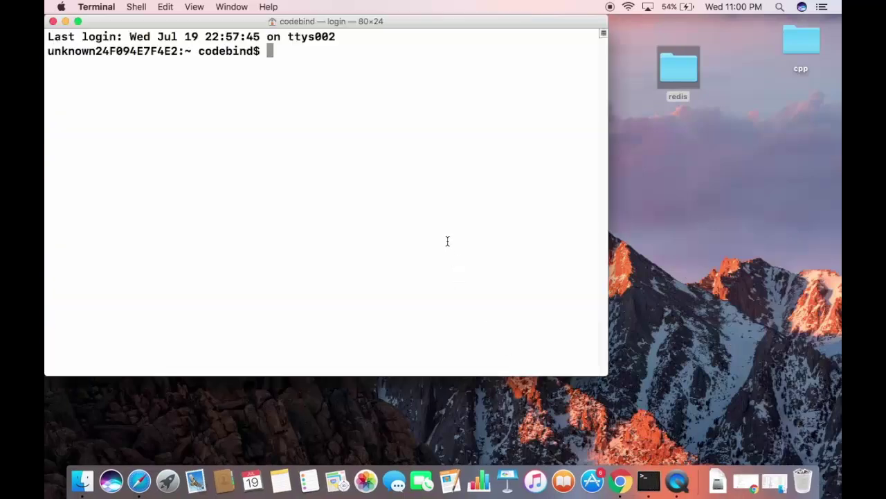
{"action": "right_click", "coordinate": [647, 478]}
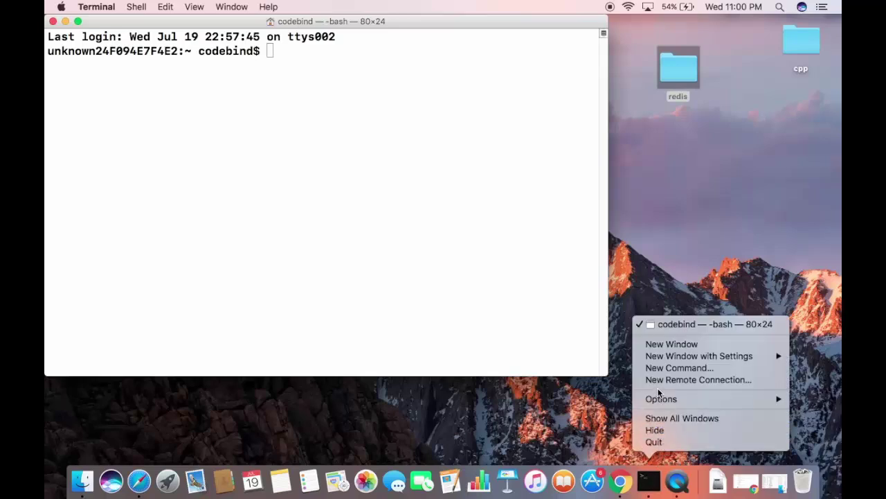
{"action": "left_click", "coordinate": [662, 344]}
{"action": "left_click_drag", "start_coordinate": [474, 46], "coordinate": [703, 123]}
Step: Start the Redis server from the home directory in the first Terminal window with redis-server
{"action": "left_click", "coordinate": [465, 68]}
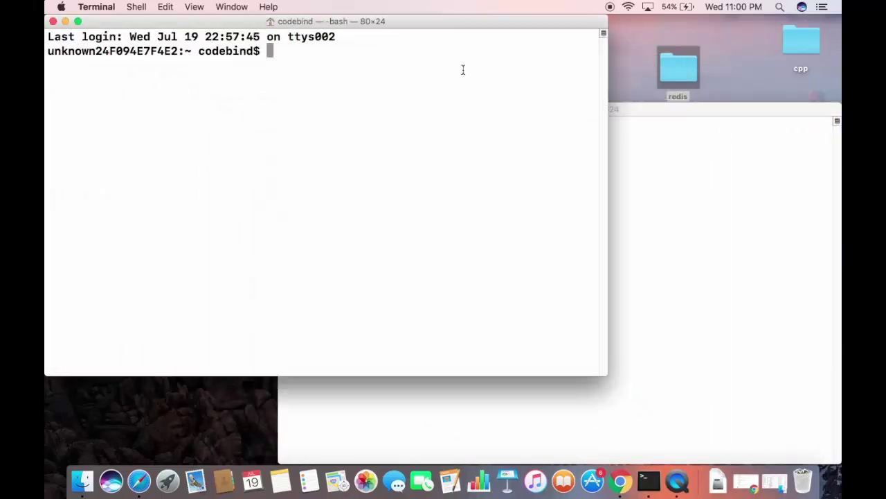
{"action": "type", "text": "redis-server"}
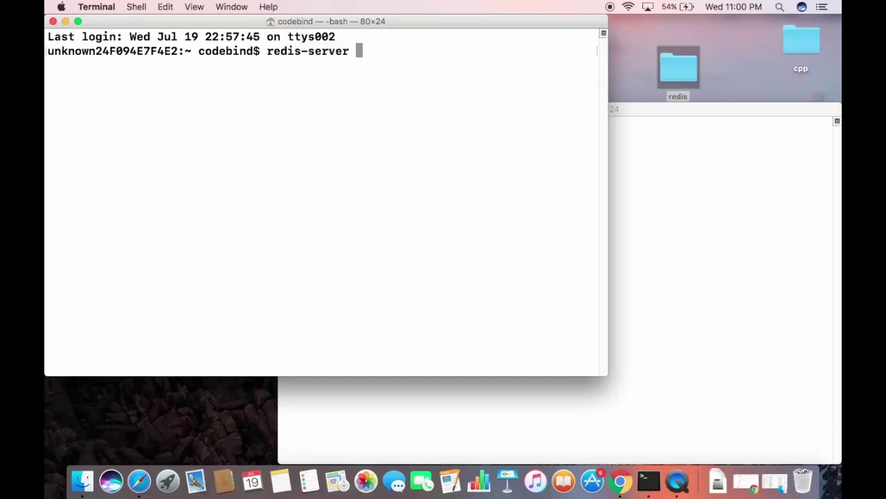
{"action": "key", "text": "Return"}
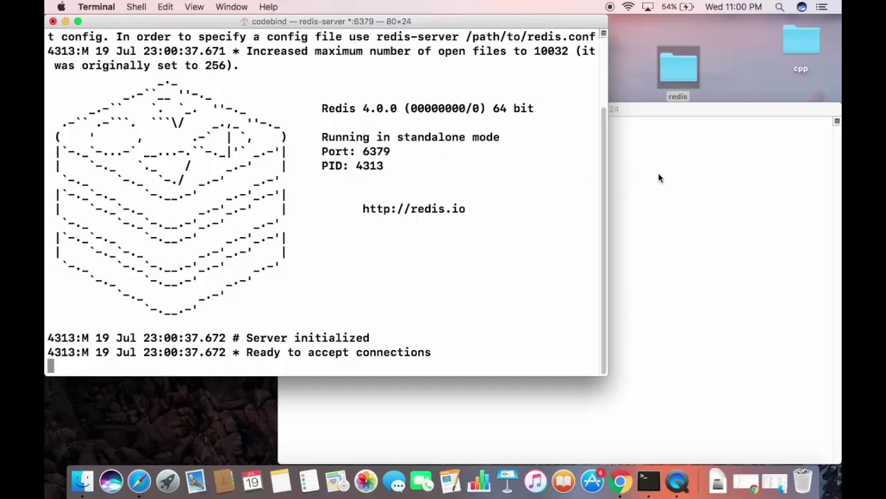
Step: Start the Redis client from the home directory in the second Terminal window with redis-cli
{"action": "left_click", "coordinate": [655, 208]}
{"action": "type", "text": "redi"}
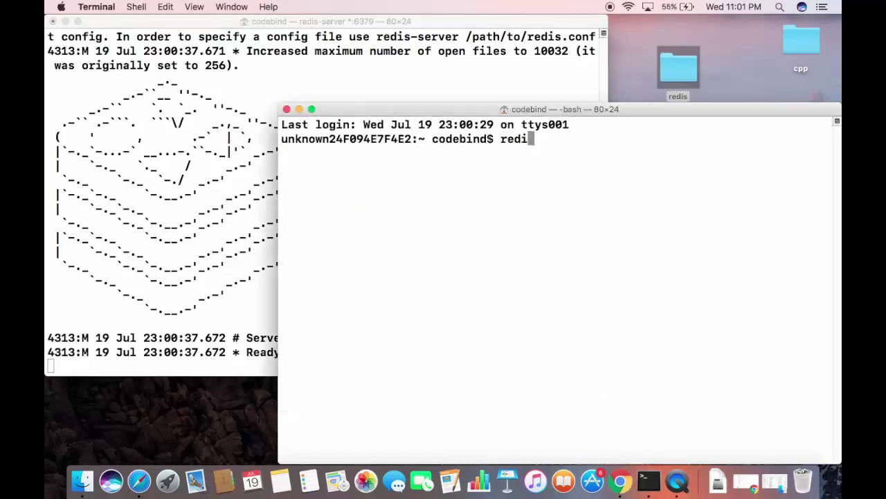
{"action": "type", "text": "s-cli"}
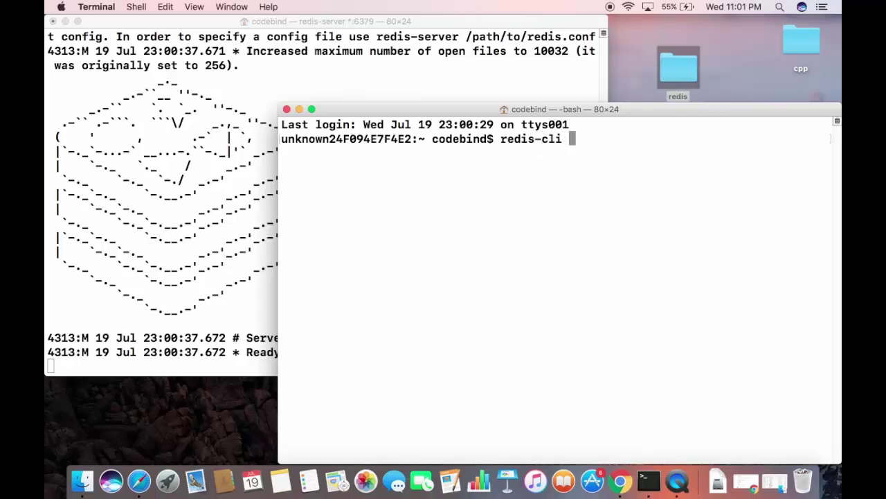
{"action": "key", "text": "Return"}
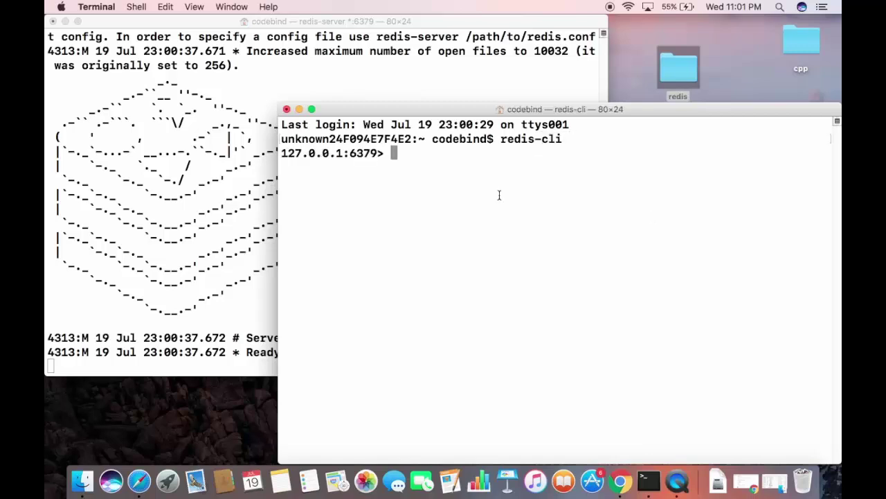
{"action": "left_click", "coordinate": [152, 192]}
{"action": "left_click", "coordinate": [631, 216]}
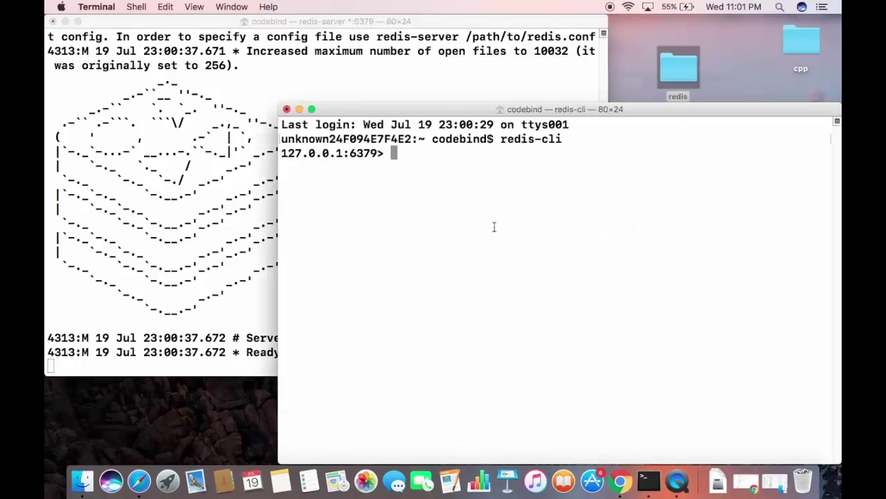